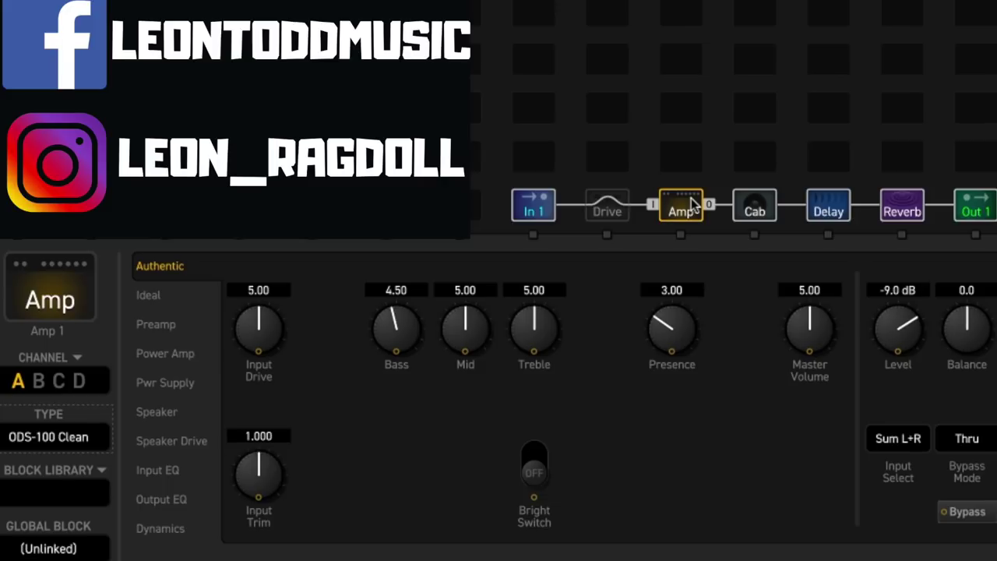
Step: Select the Drive block to show its T808 OD settings (Drive and Tone at 5.00)
click(607, 212)
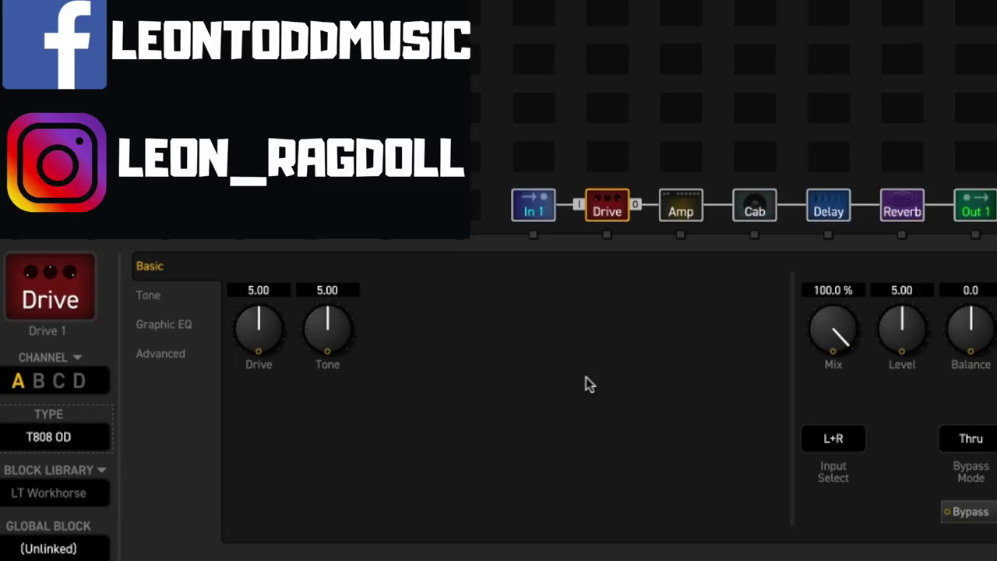
Step: Replace the Drive block with a second Amp block, a Friedman BE
right_click(603, 211)
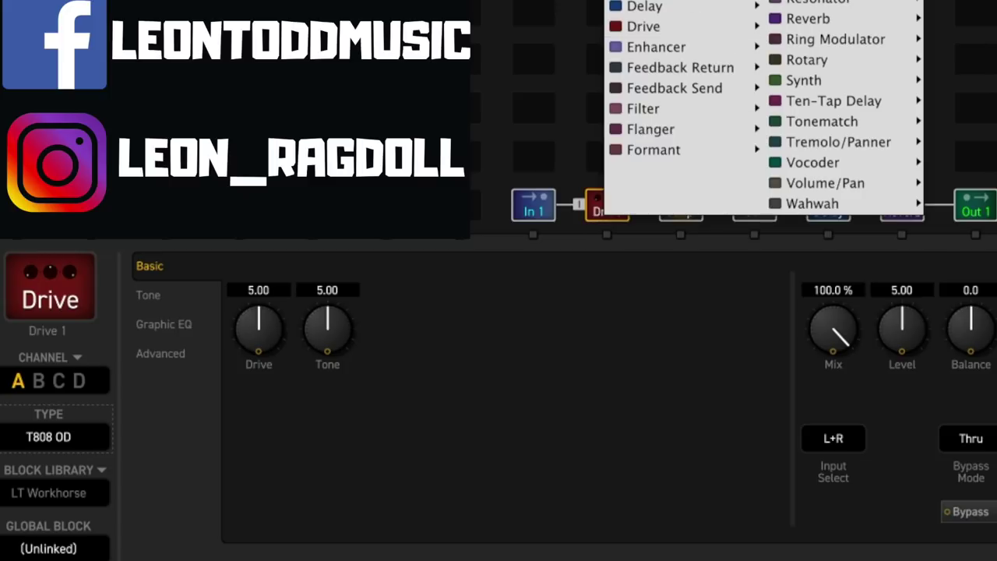
click(627, 115)
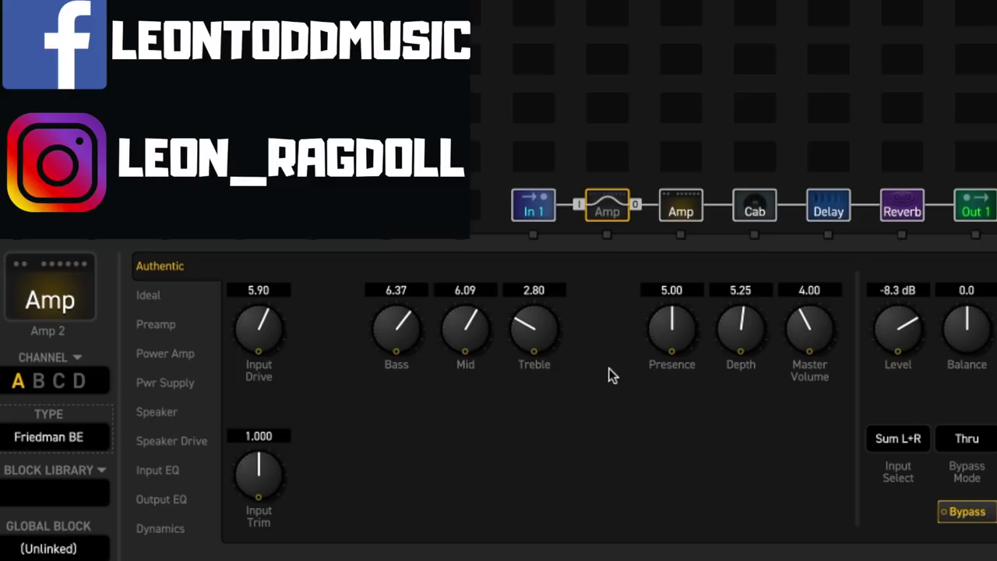
click(192, 357)
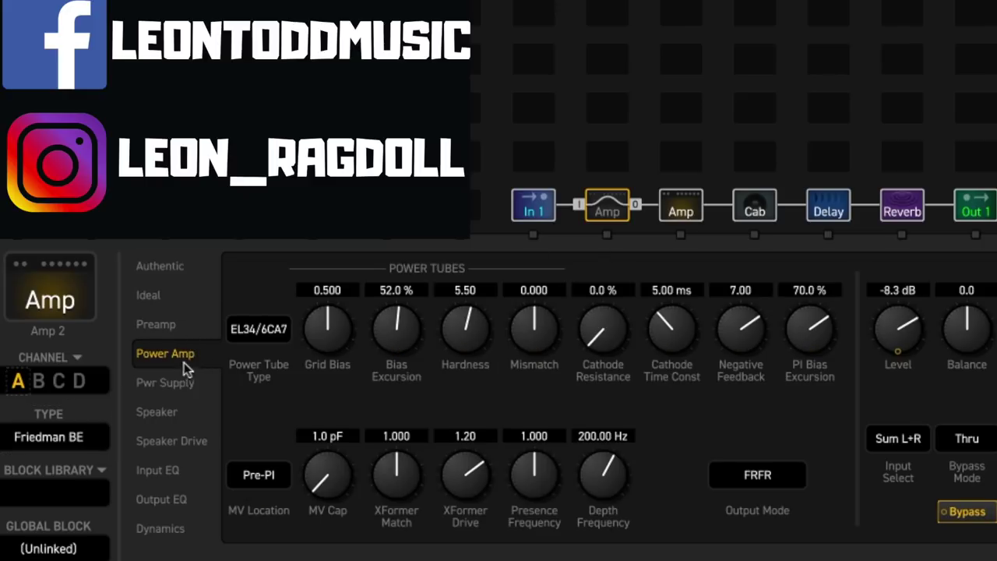
click(182, 387)
drag(270, 338, 288, 272)
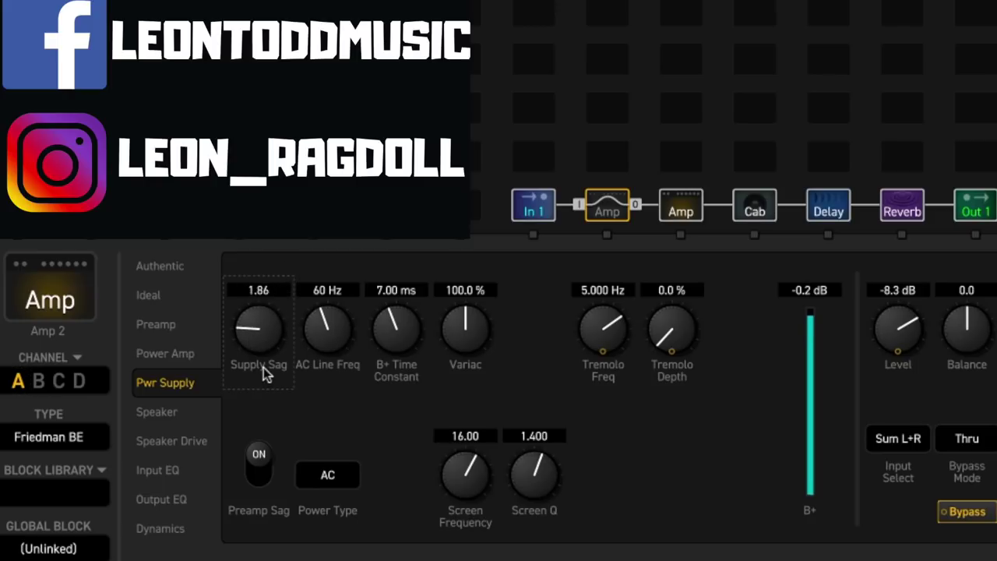
drag(264, 344, 260, 483)
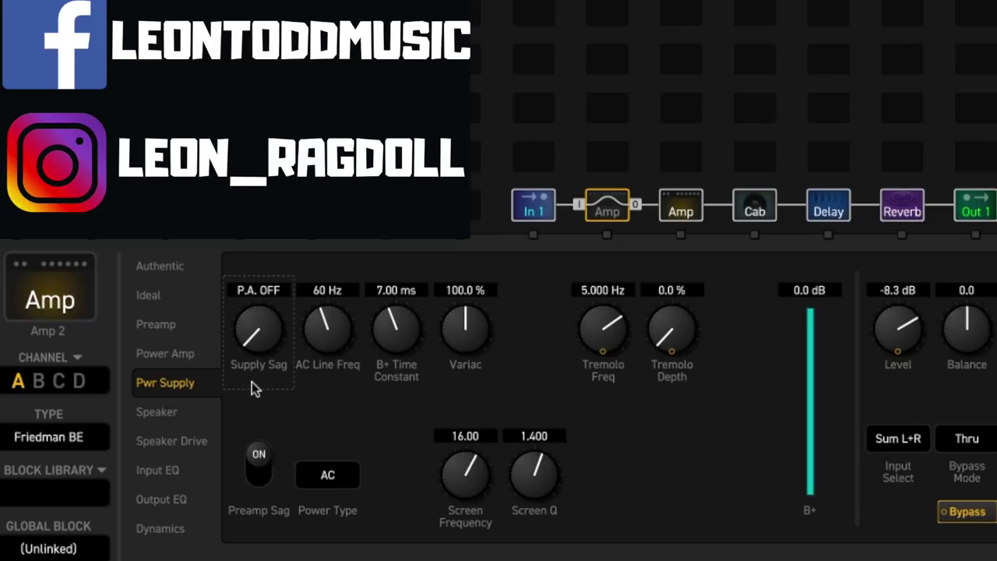
click(167, 268)
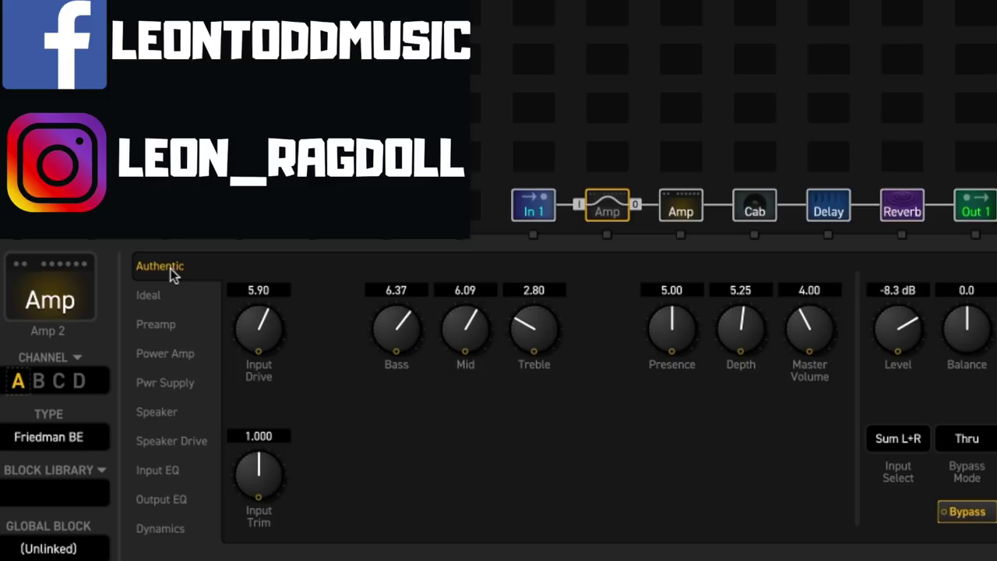
click(170, 269)
Step: Set the Friedman BE amp's output Level to -9.4 dB
drag(902, 340, 891, 407)
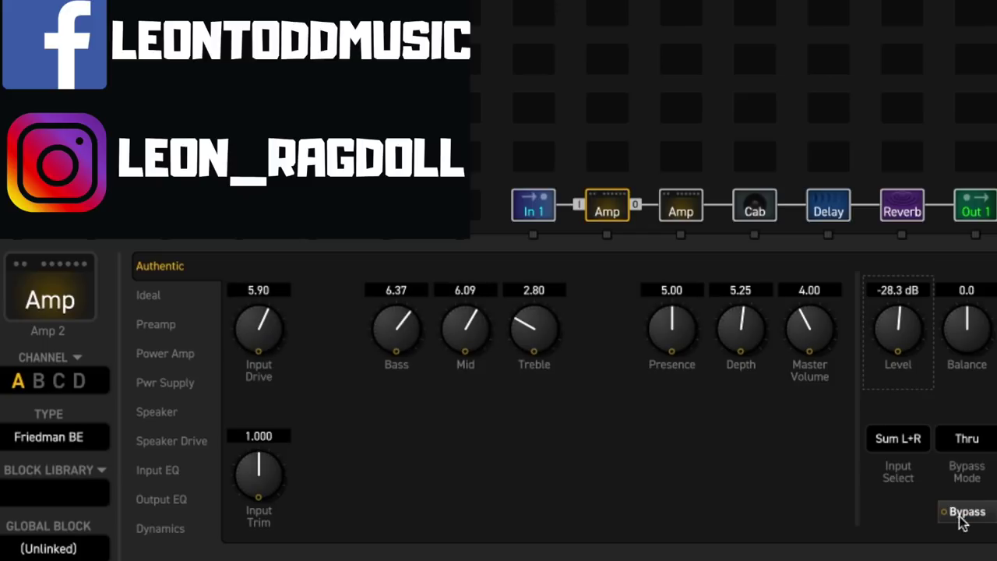
drag(913, 340, 924, 300)
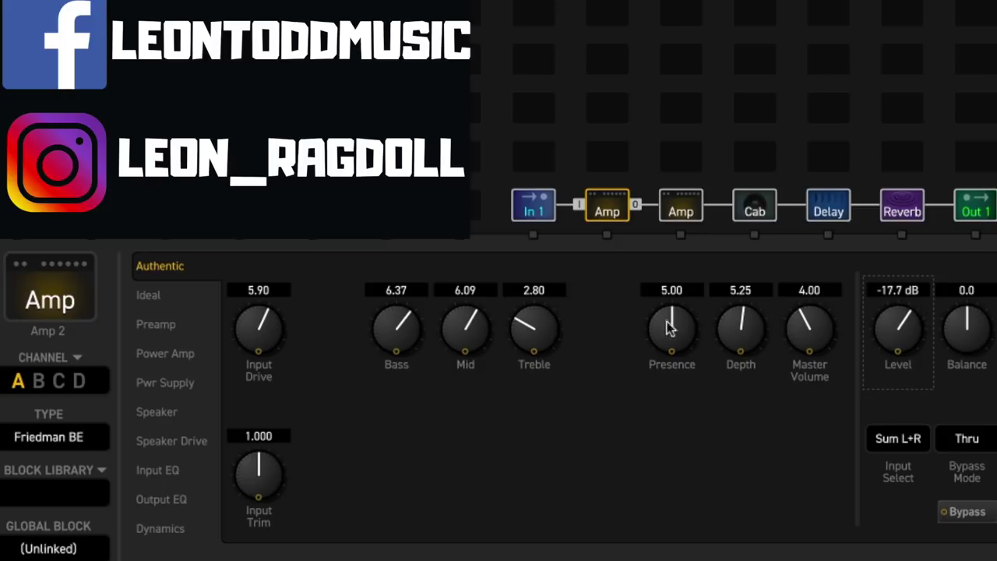
drag(265, 332, 253, 421)
drag(891, 338, 900, 320)
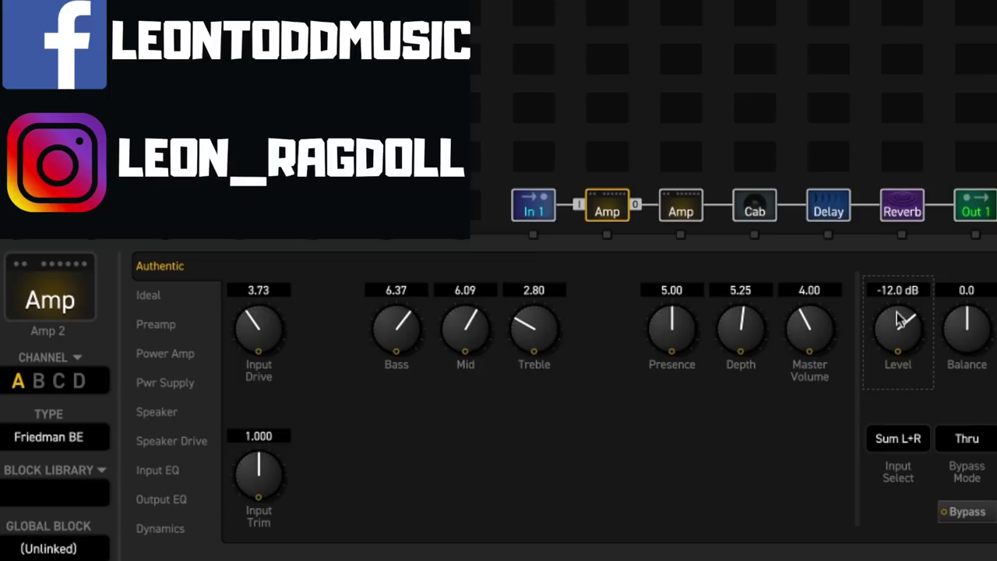
drag(900, 320, 901, 312)
Step: Set the Friedman BE's Input Drive to 3.99 and Treble to 2.10
drag(252, 325, 250, 361)
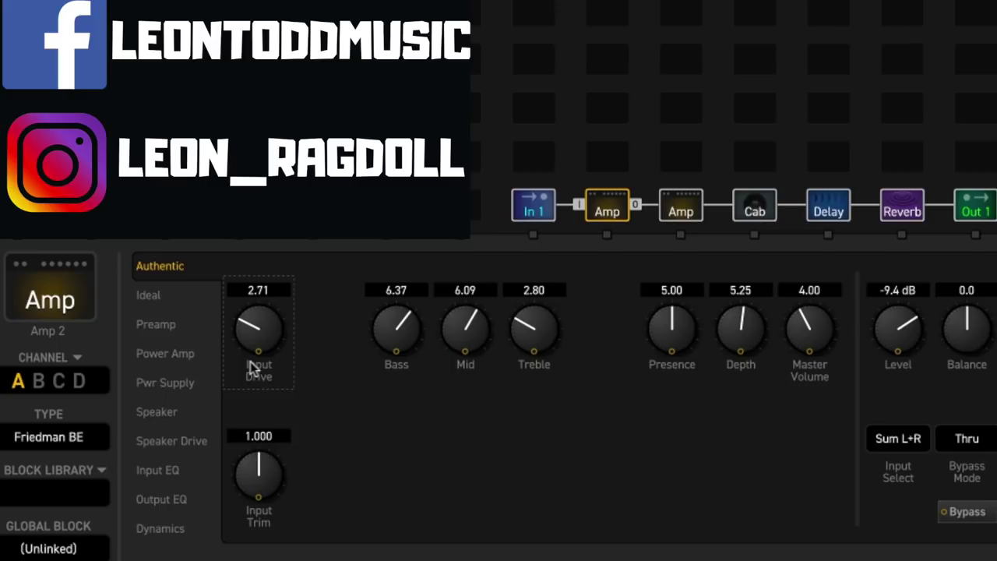
drag(251, 365, 288, 274)
drag(517, 329, 491, 378)
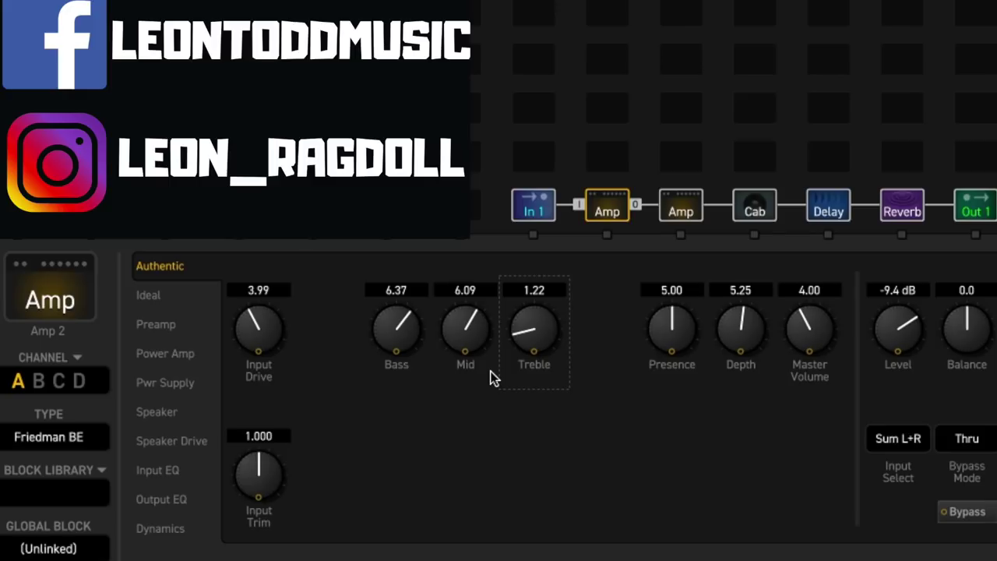
drag(491, 378, 538, 305)
click(73, 441)
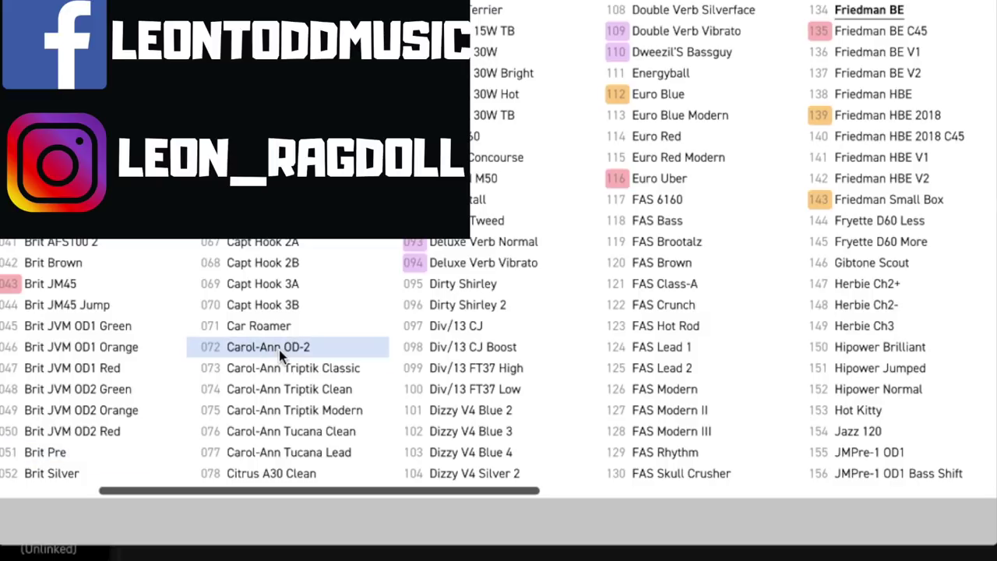
scroll(356, 337, left, 1)
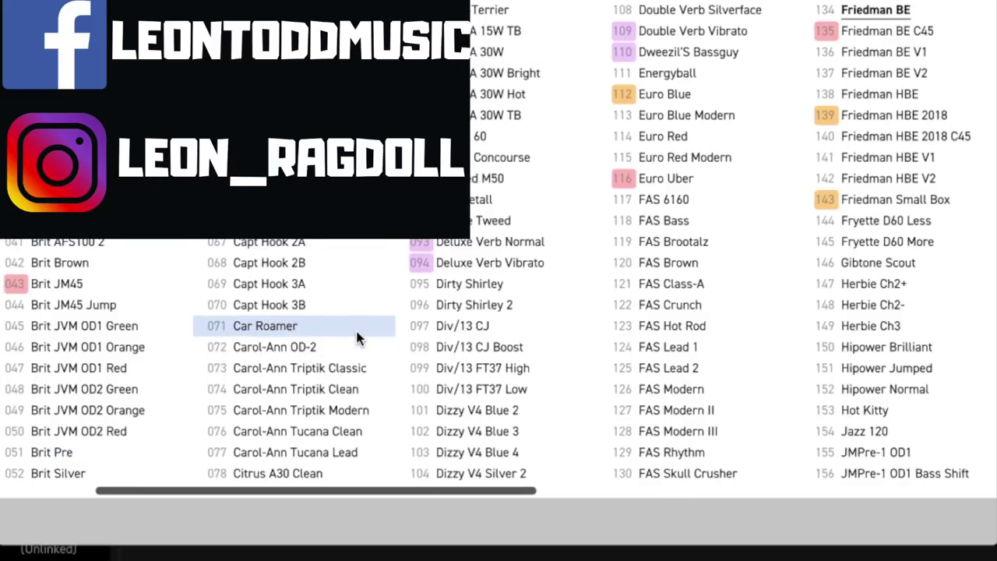
scroll(357, 337, left, 3)
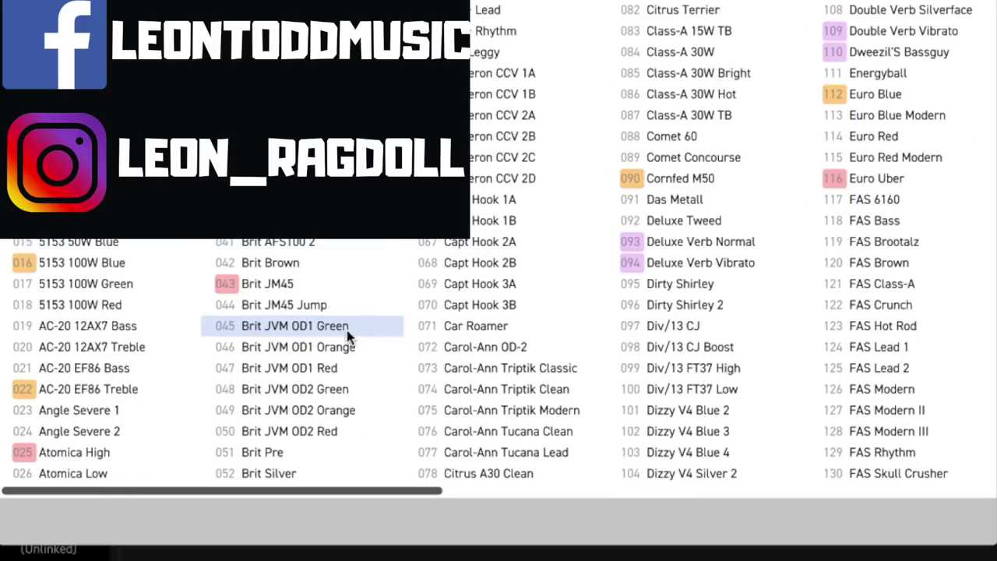
click(141, 263)
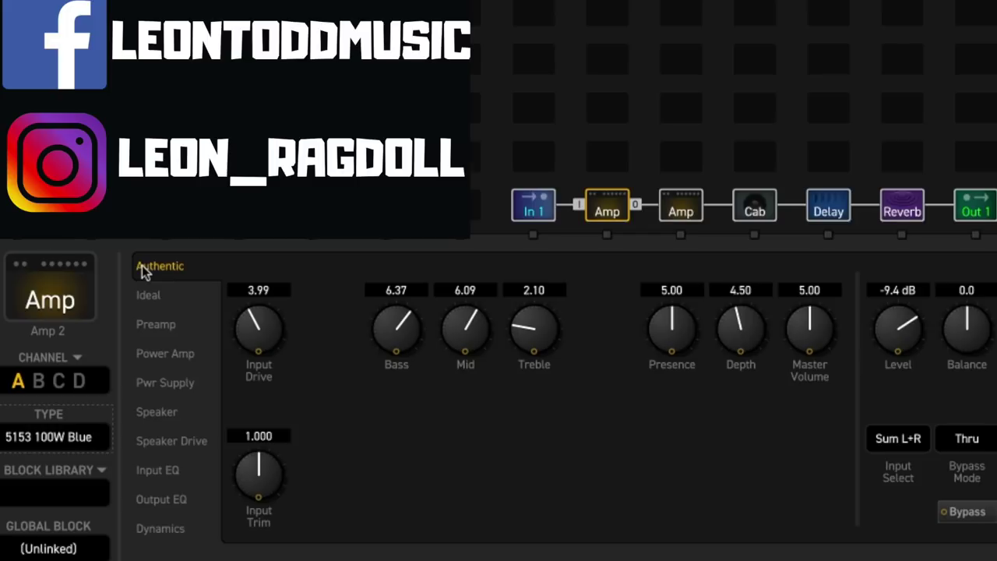
click(175, 382)
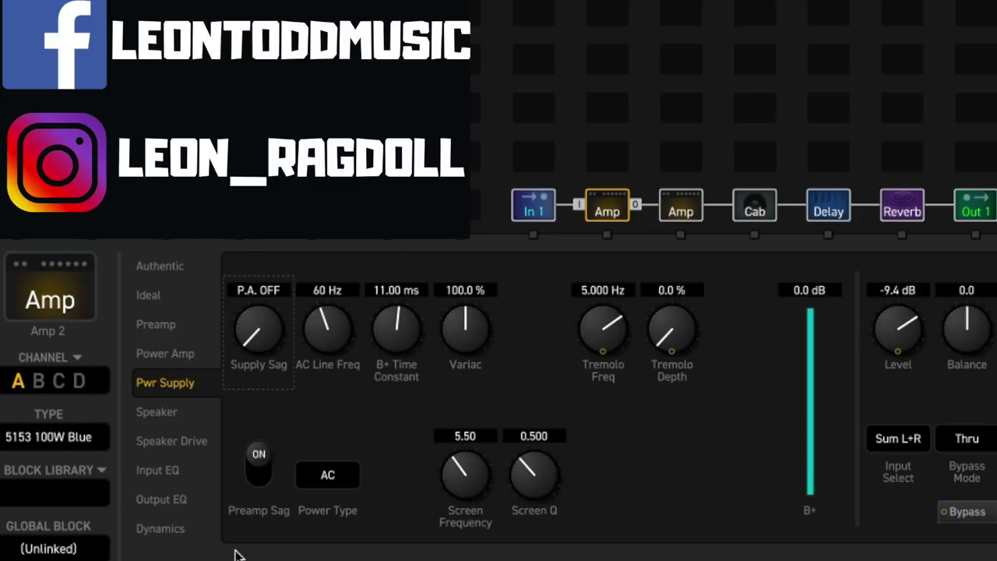
click(155, 260)
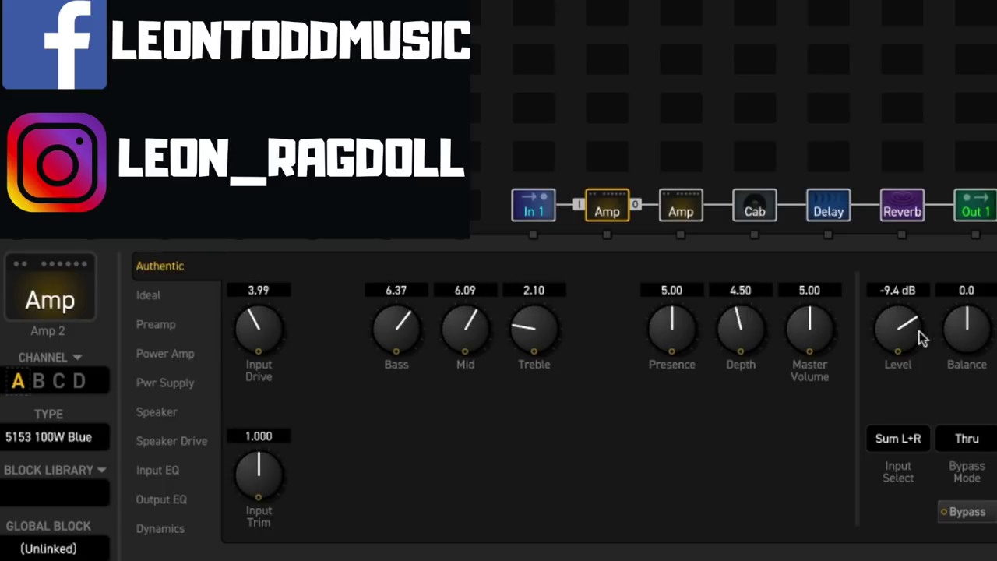
Step: Set the 5153 amp's output Level to -8.0 dB
drag(919, 330, 899, 366)
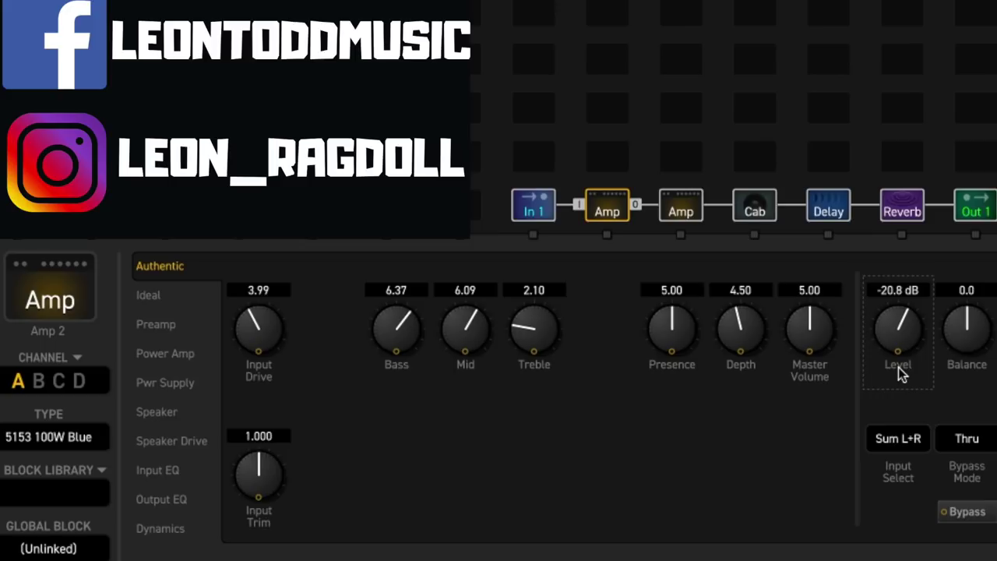
drag(899, 367, 876, 291)
drag(891, 293, 886, 266)
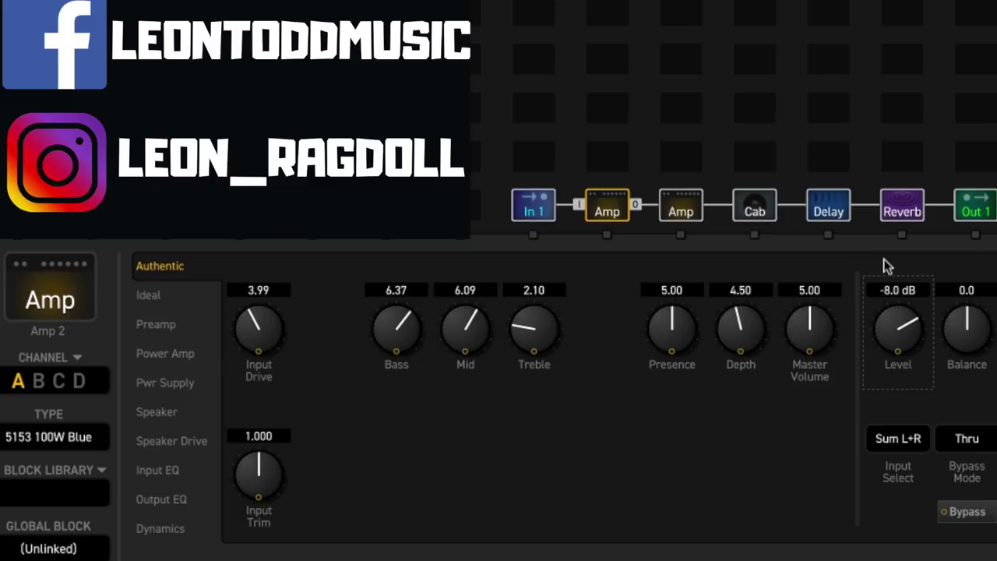
Step: Set the 5153 amp's Bass to 4.31 and Treble to 3.56
drag(399, 328, 402, 360)
drag(533, 342, 535, 306)
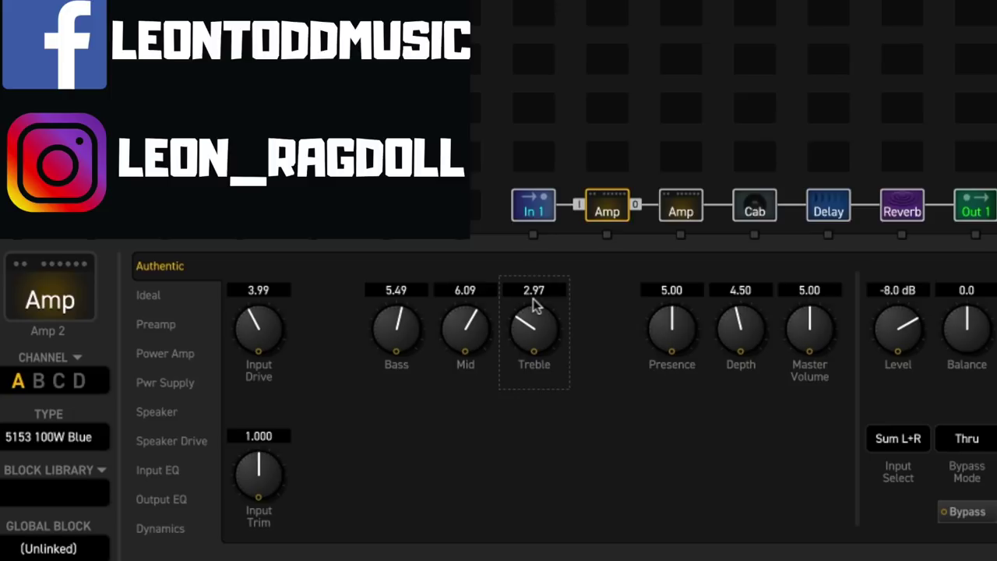
drag(405, 324, 390, 366)
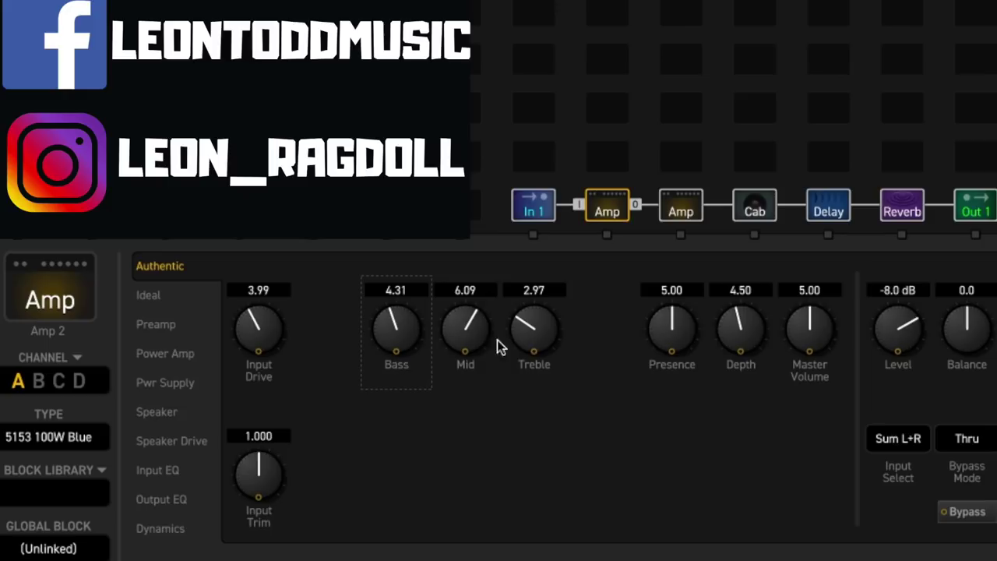
drag(534, 339, 539, 316)
mouse_move(607, 213)
mouse_down()
mouse_move(610, 156)
mouse_move(617, 216)
mouse_move(606, 156)
mouse_move(600, 201)
mouse_up()
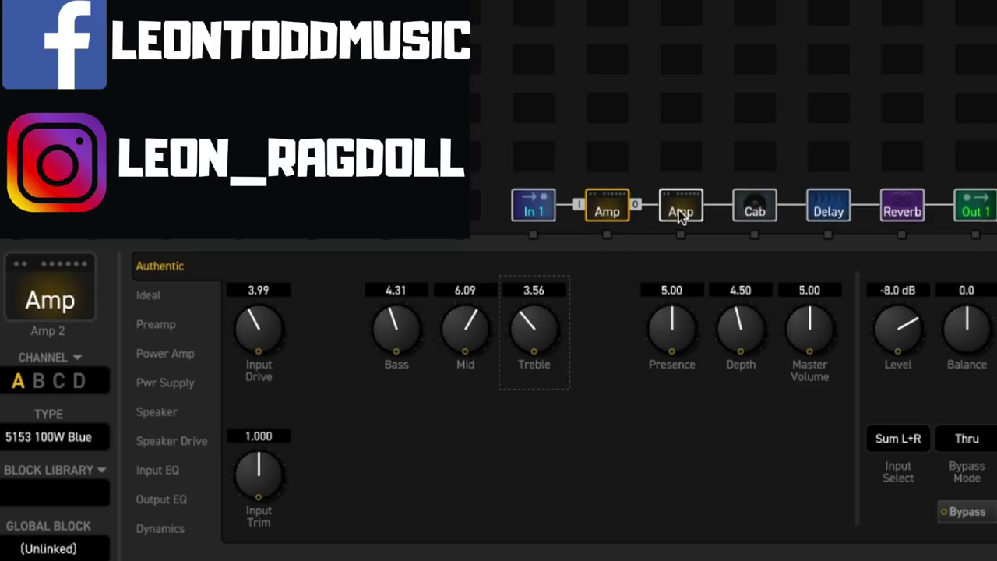
drag(680, 213, 676, 191)
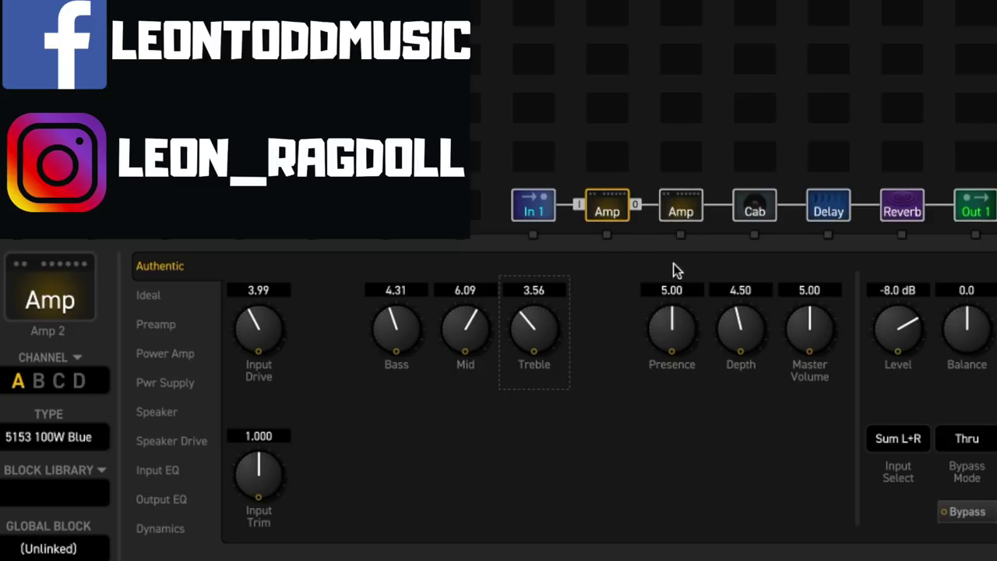
Step: Inspect the clean amp's settings, then bypass-compare the pedal amp and leave it engaged
click(677, 212)
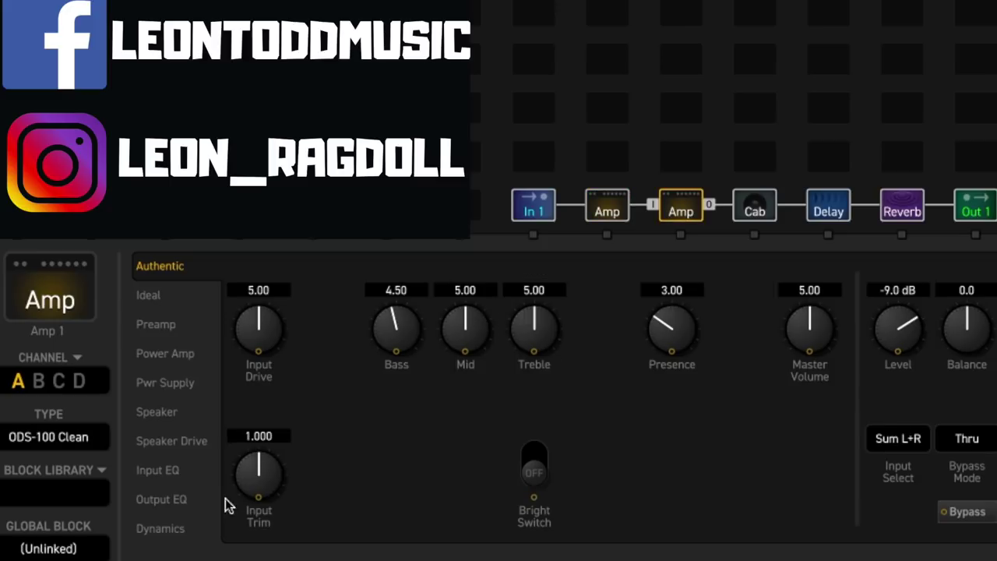
click(191, 529)
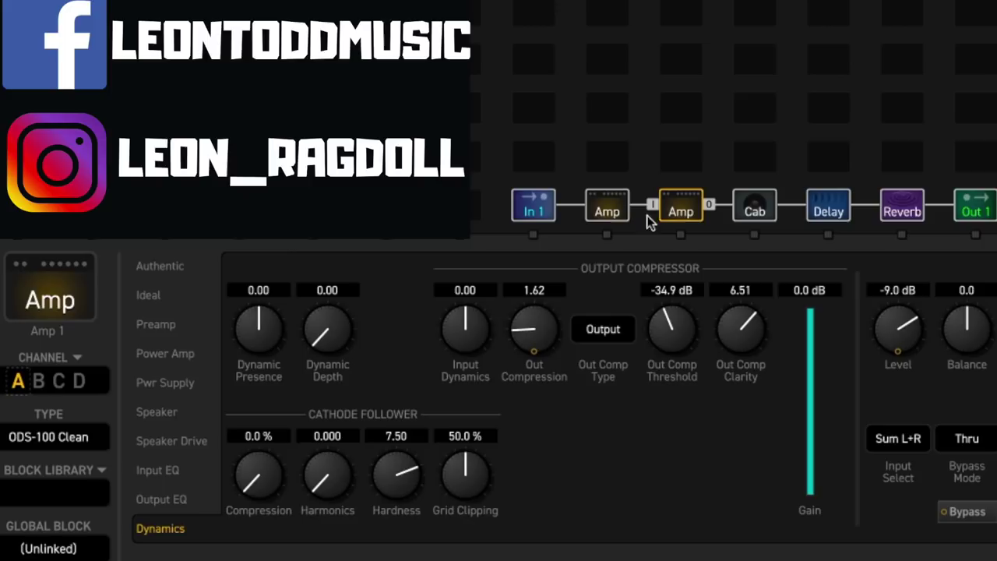
click(614, 215)
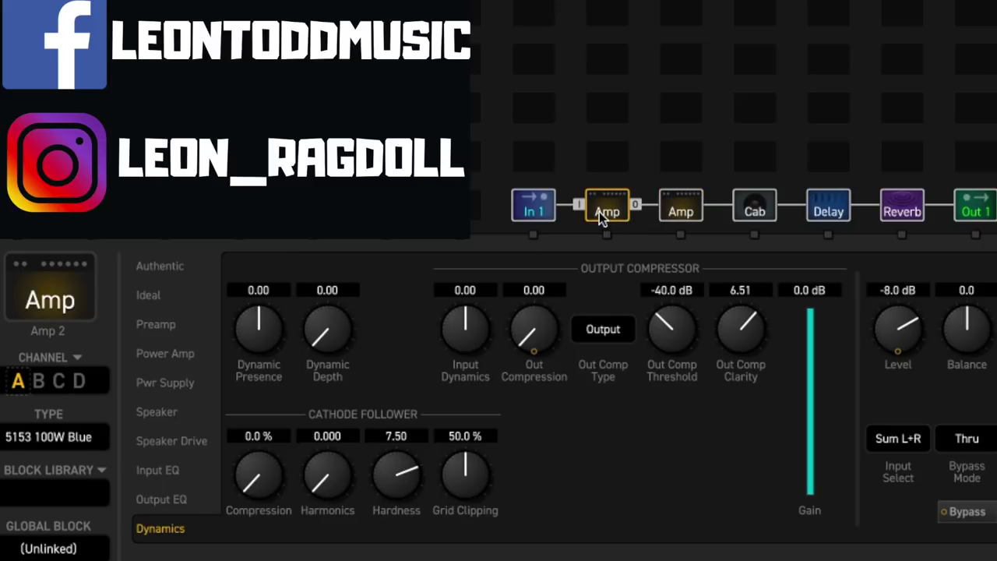
ctrl+click(600, 212)
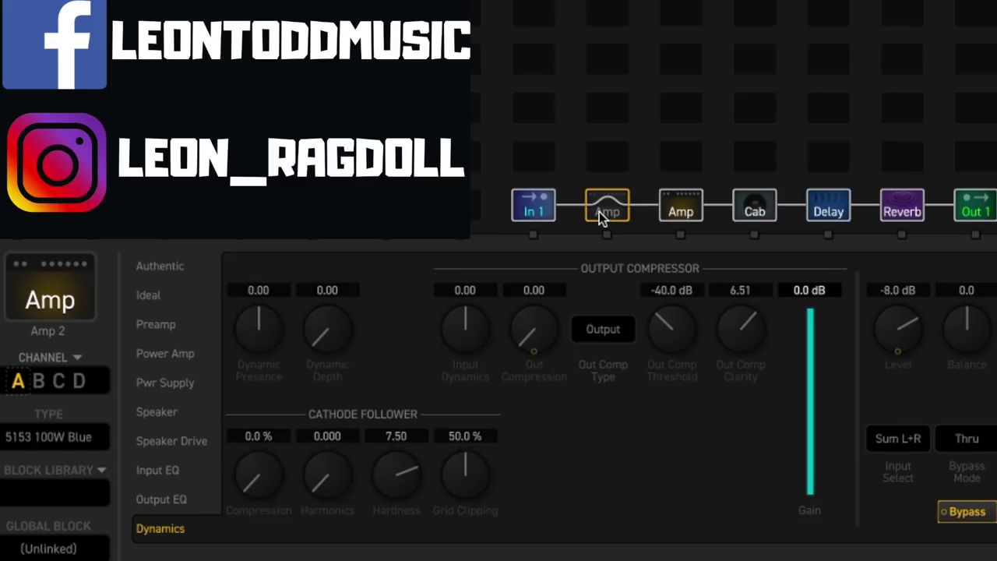
ctrl+click(599, 212)
ctrl+click(599, 212)
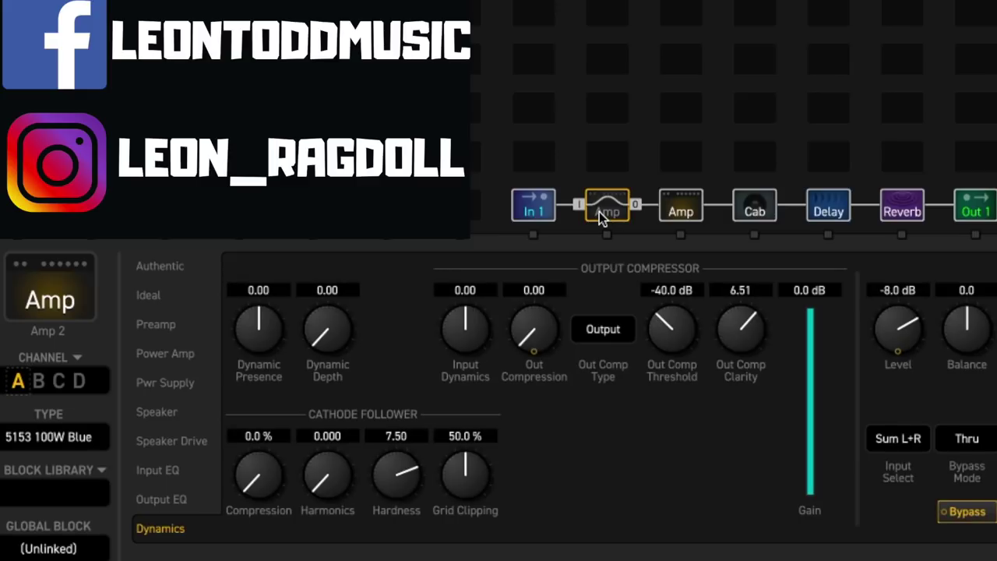
ctrl+click(599, 212)
Step: Raise the pedal amp's Level to -5.0 dB and lower its Treble to 2.73
drag(900, 339, 899, 326)
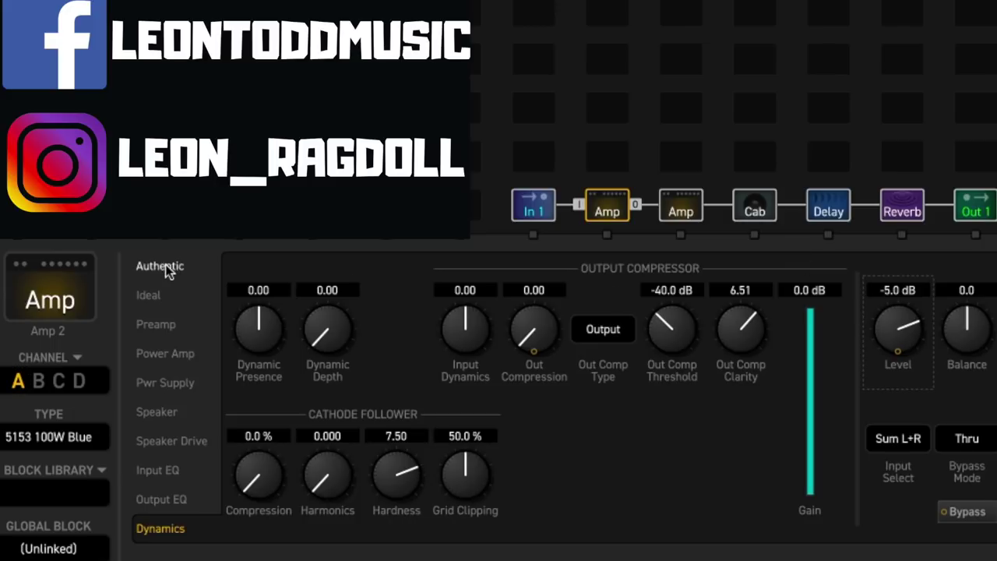
click(166, 269)
scroll(533, 343, down, 8)
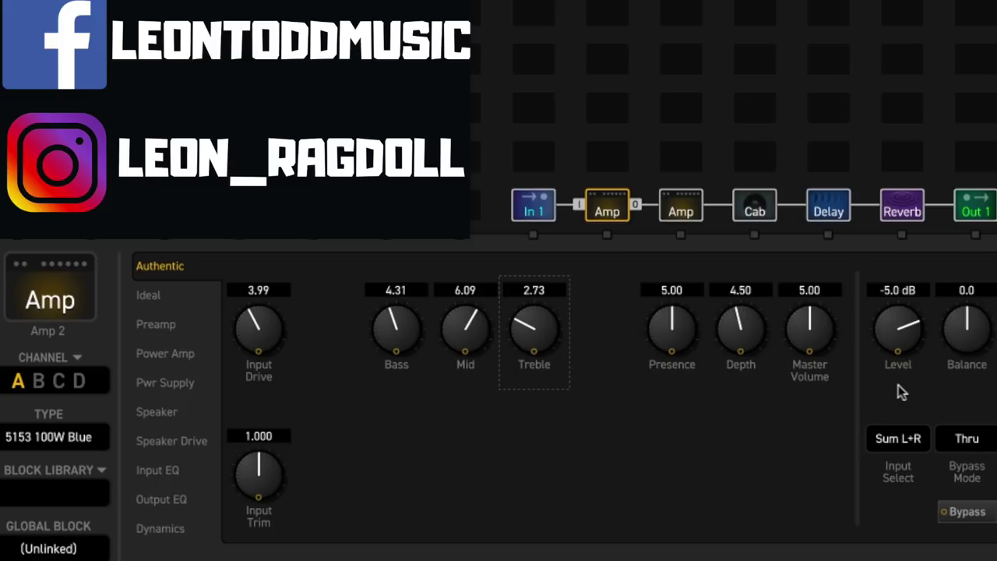
Step: Turn on Amp 2's Input Boost with the Grinder type at a 15.83 dB Boost Level
click(165, 334)
click(726, 477)
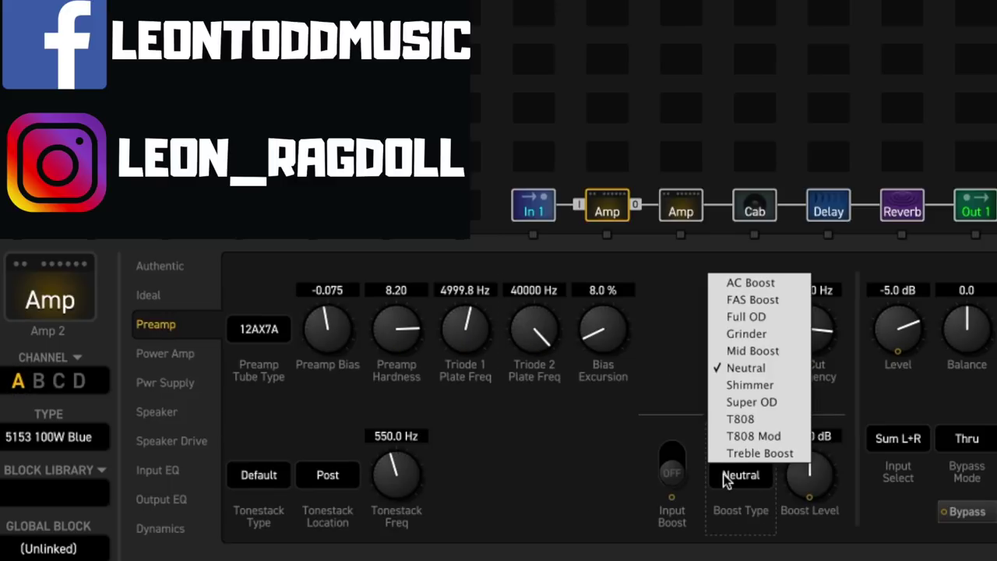
click(745, 419)
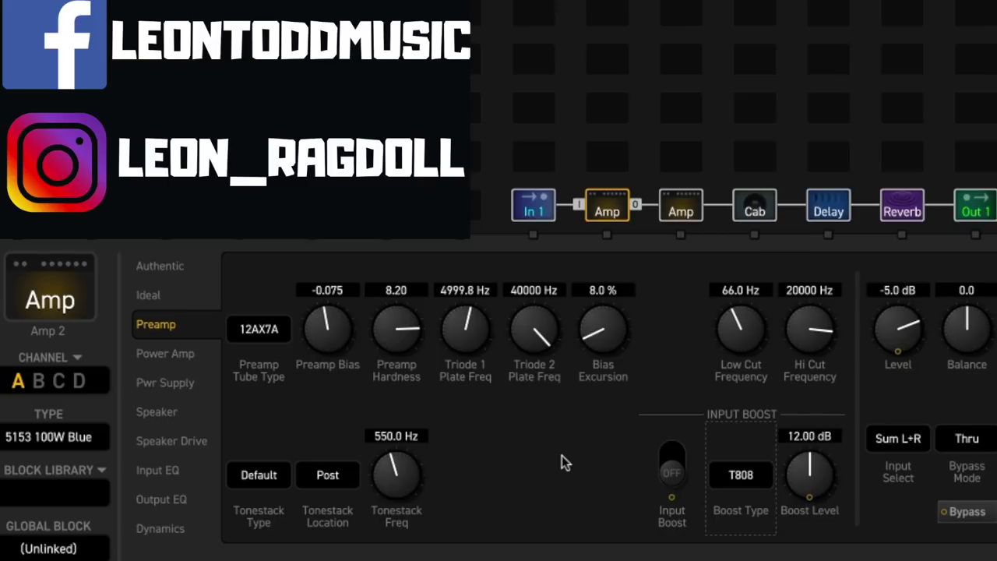
click(670, 459)
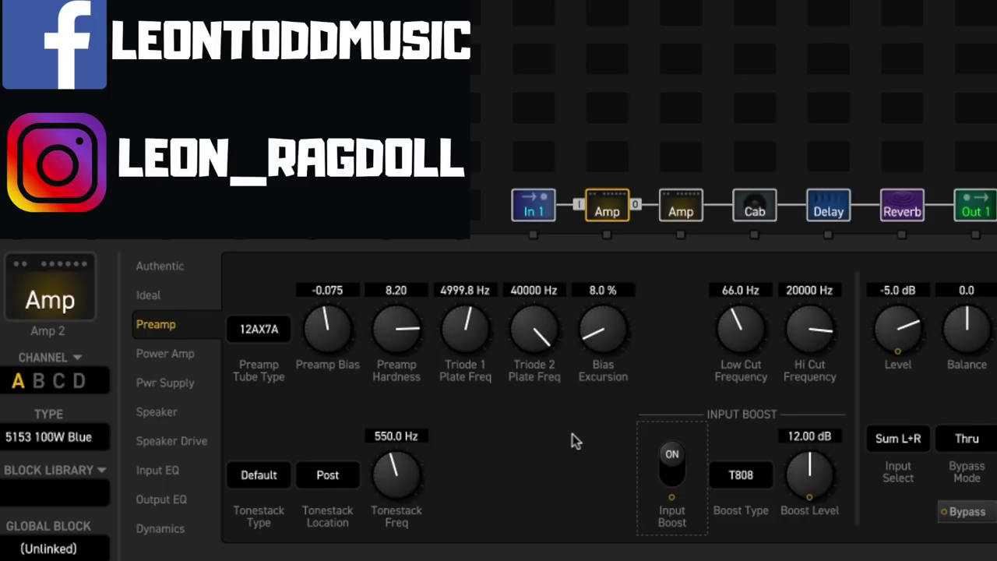
click(753, 478)
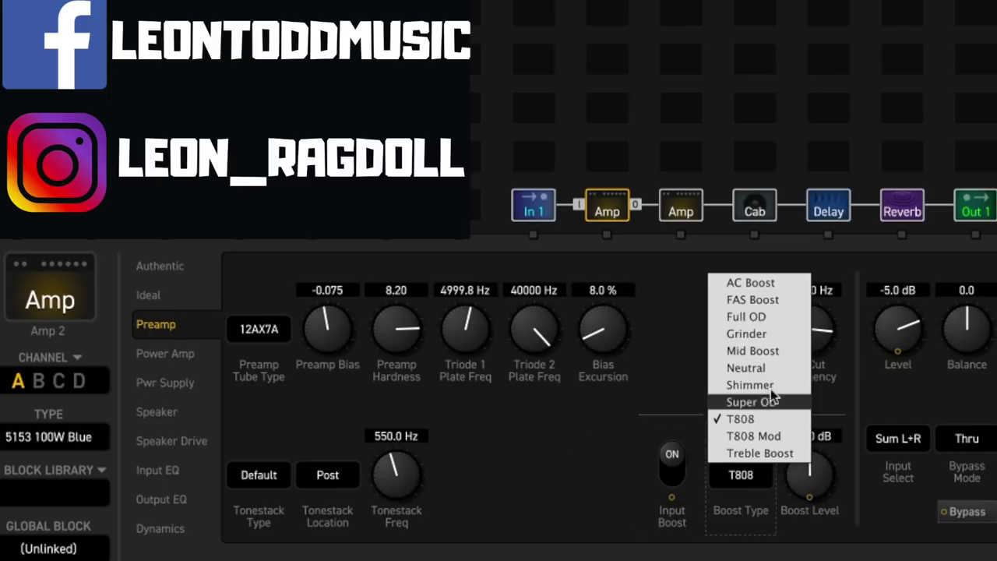
click(768, 336)
drag(809, 456, 833, 400)
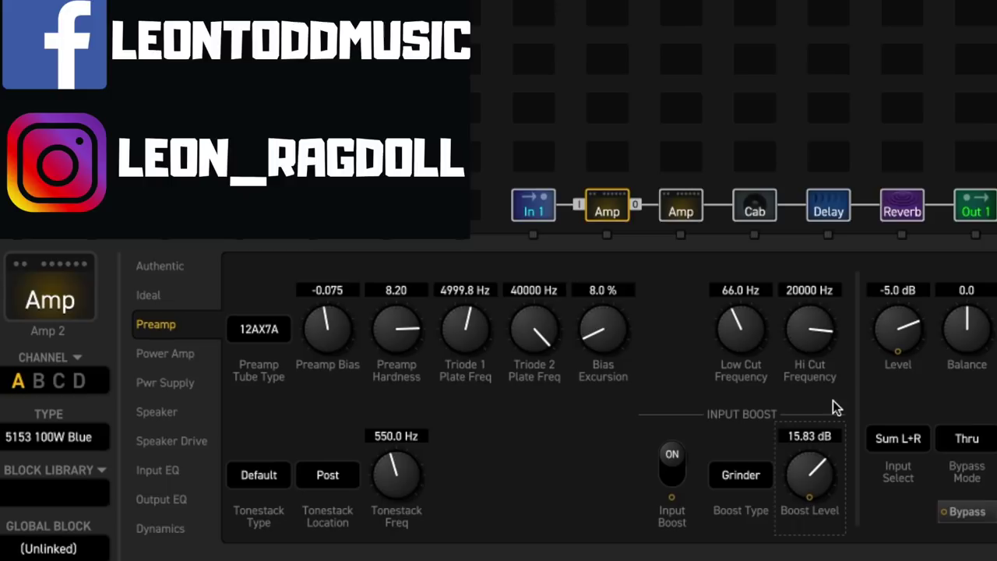
Step: Switch Amp 2's input boost off and adjust the Input EQ low and high cuts
click(679, 480)
click(153, 472)
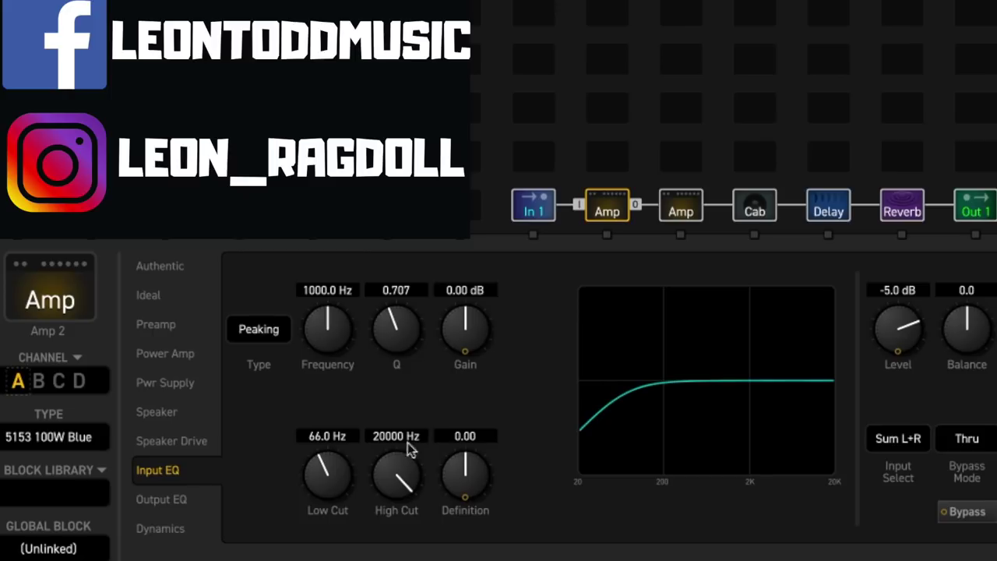
drag(312, 487, 349, 425)
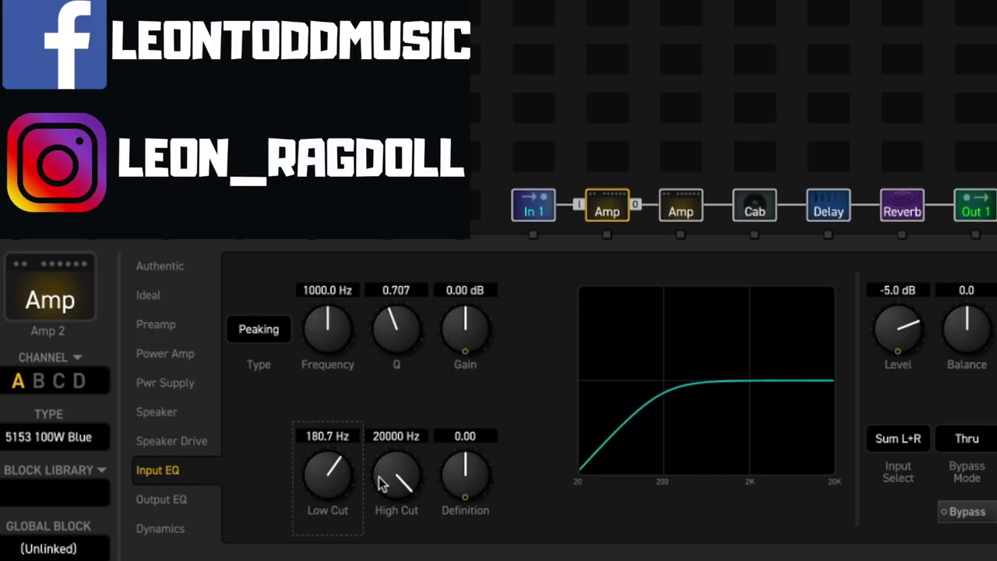
drag(385, 473, 403, 422)
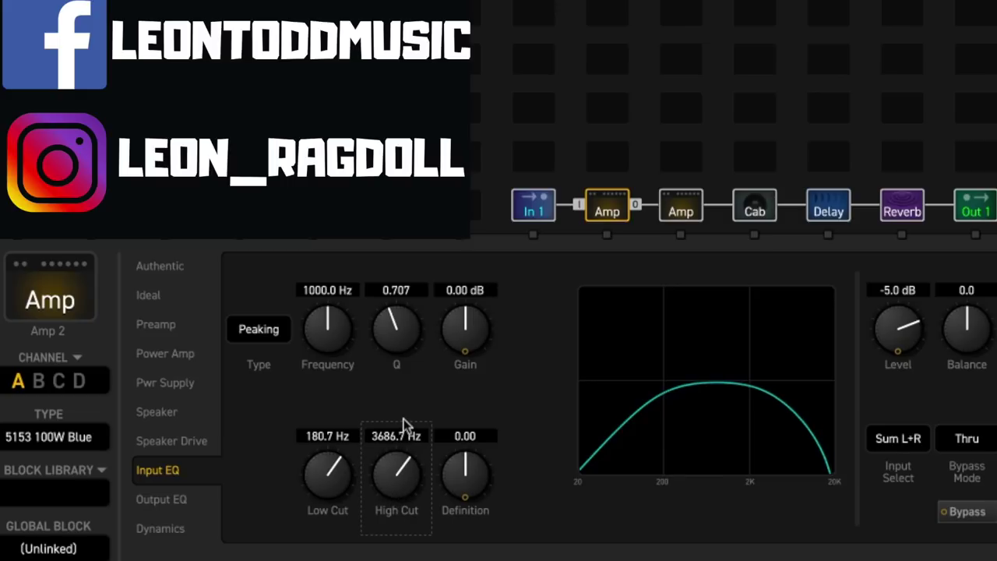
Step: Set the Input EQ High Cut to about 3731 Hz and Low Cut to 220.7 Hz
drag(403, 422, 473, 23)
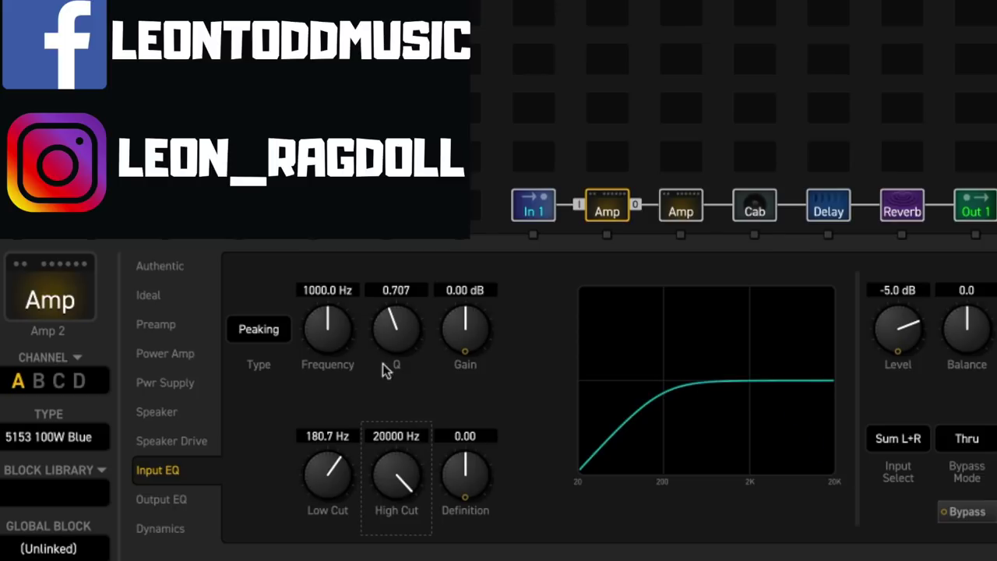
drag(396, 473, 397, 511)
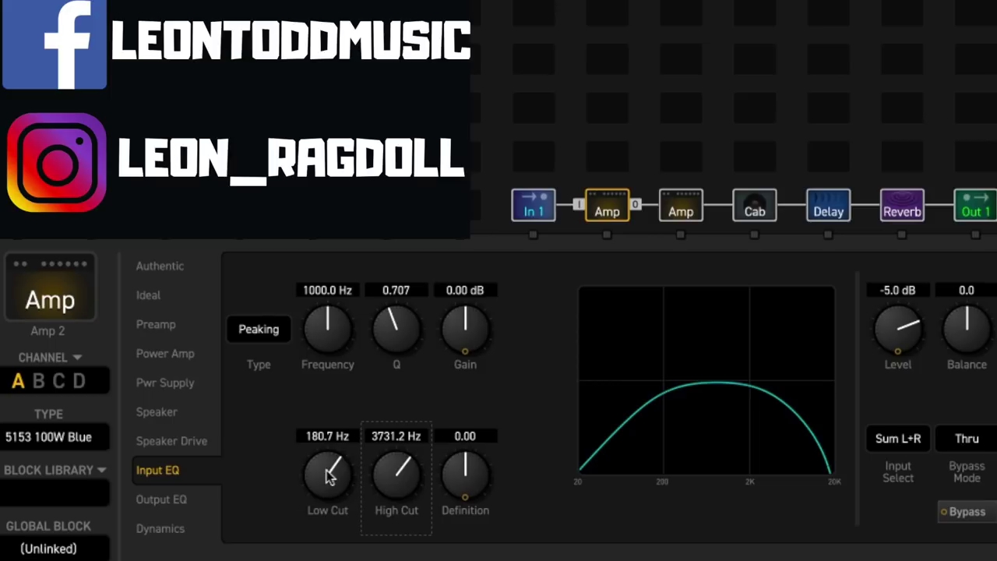
drag(329, 473, 330, 461)
click(150, 296)
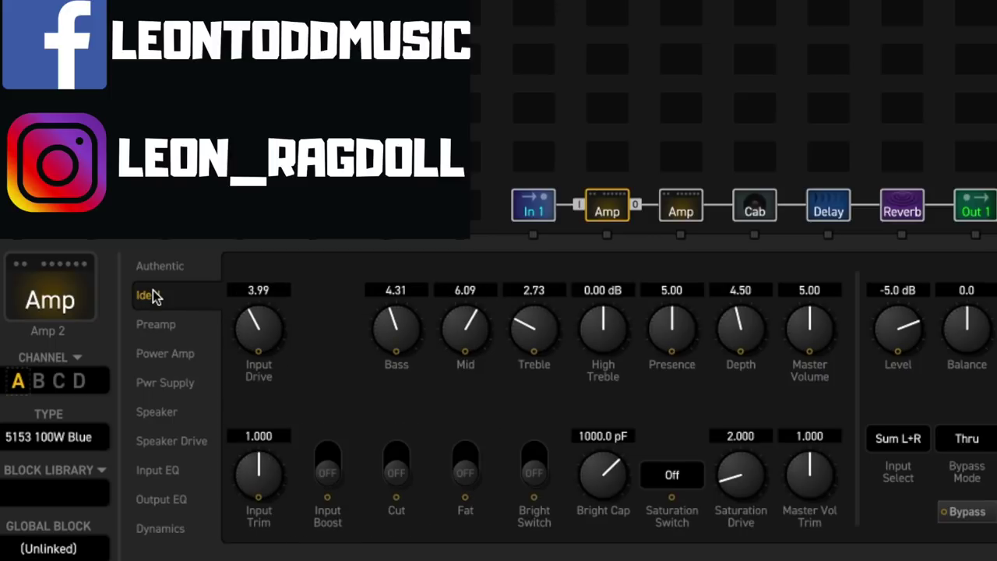
Step: Turn Amp 2's Grinder input boost back on and bring up the amp model list
click(157, 323)
click(671, 463)
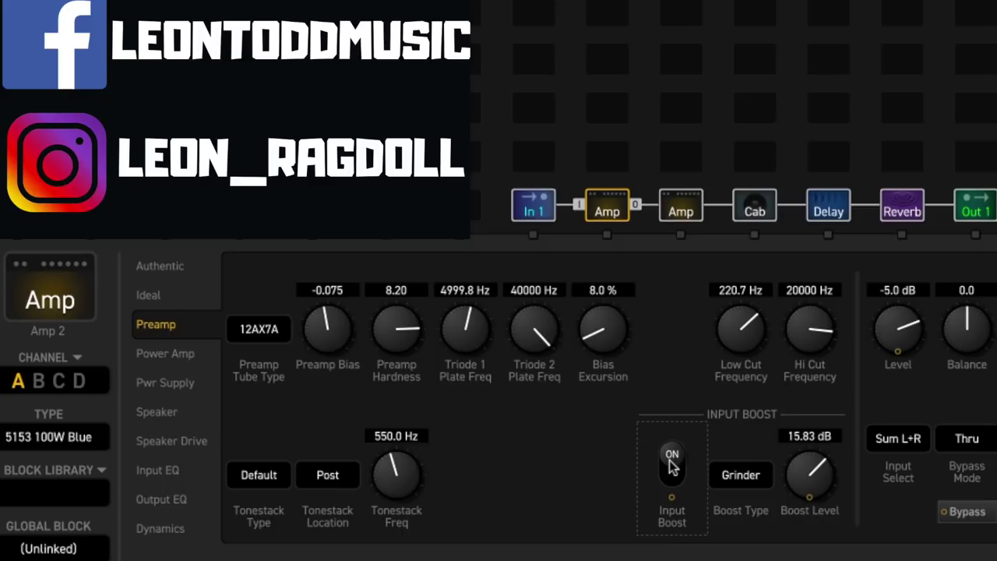
click(31, 448)
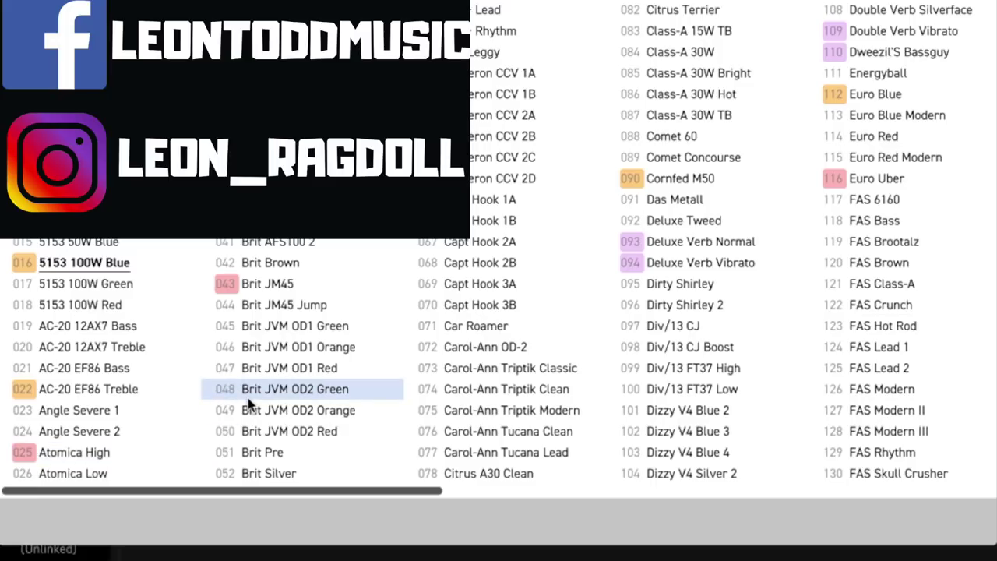
Step: Change Amp 2's model to Jr Blues Fat and review its power supply page
scroll(242, 401, right, 3)
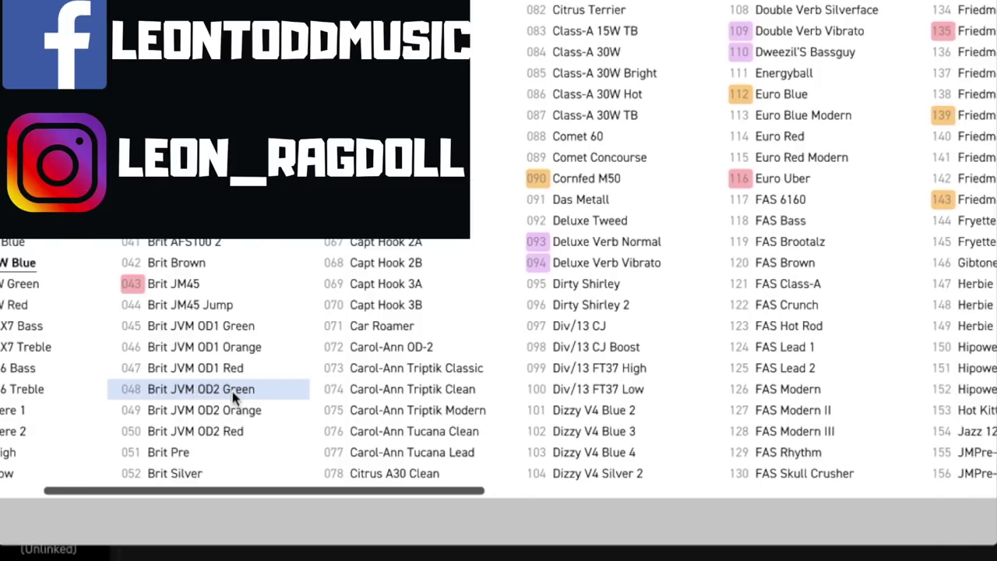
scroll(234, 397, right, 3)
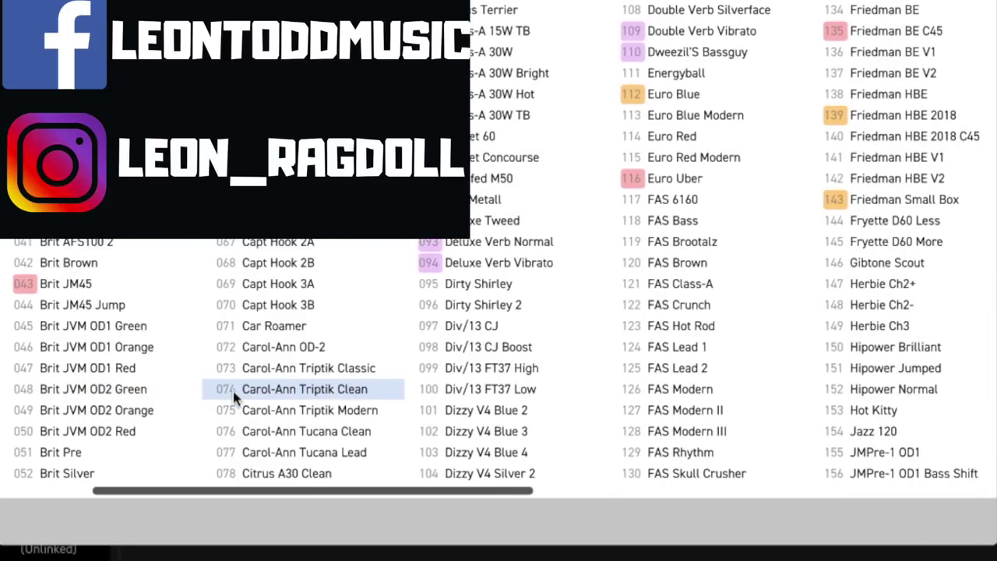
scroll(234, 398, right, 6)
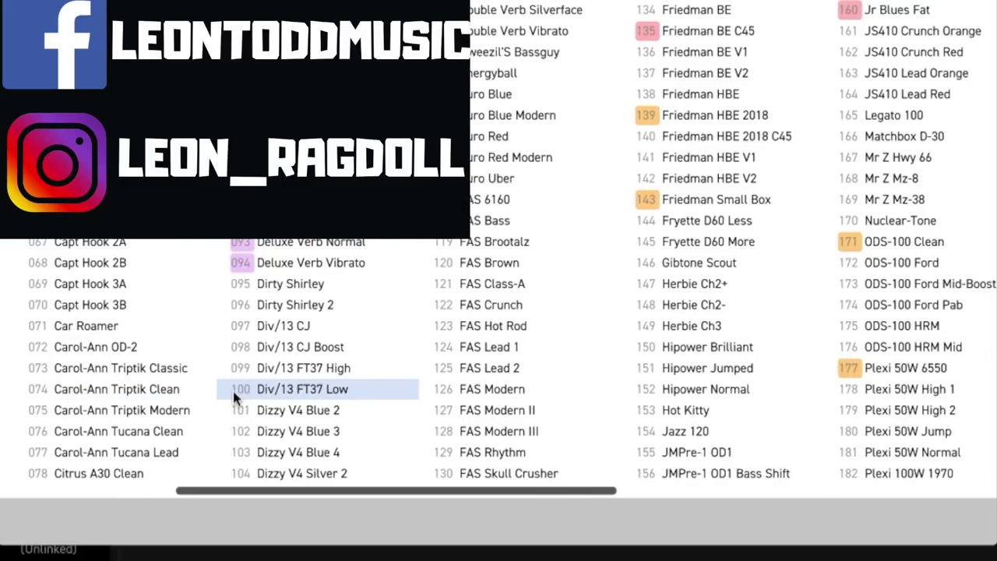
scroll(234, 398, right, 11)
click(546, 9)
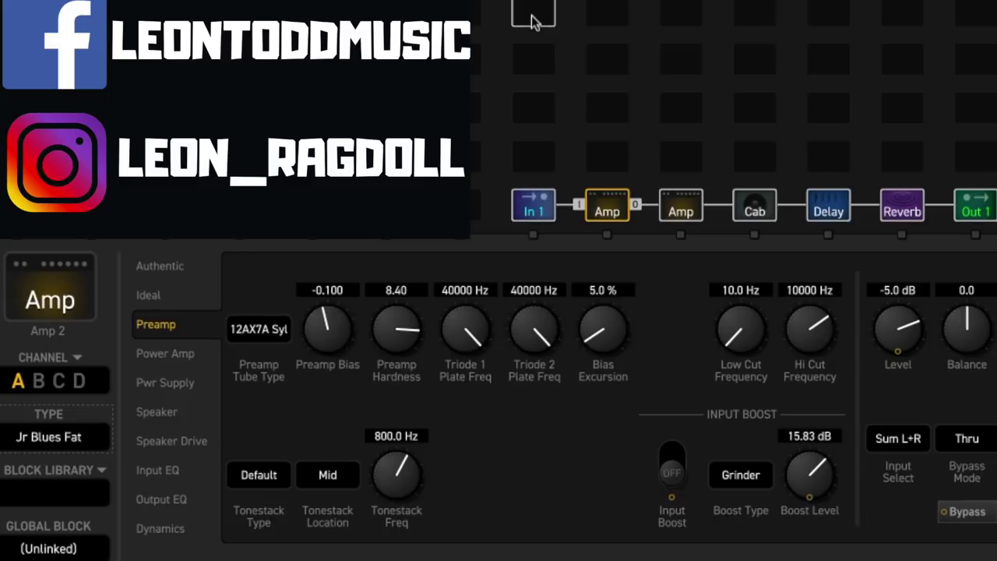
click(155, 385)
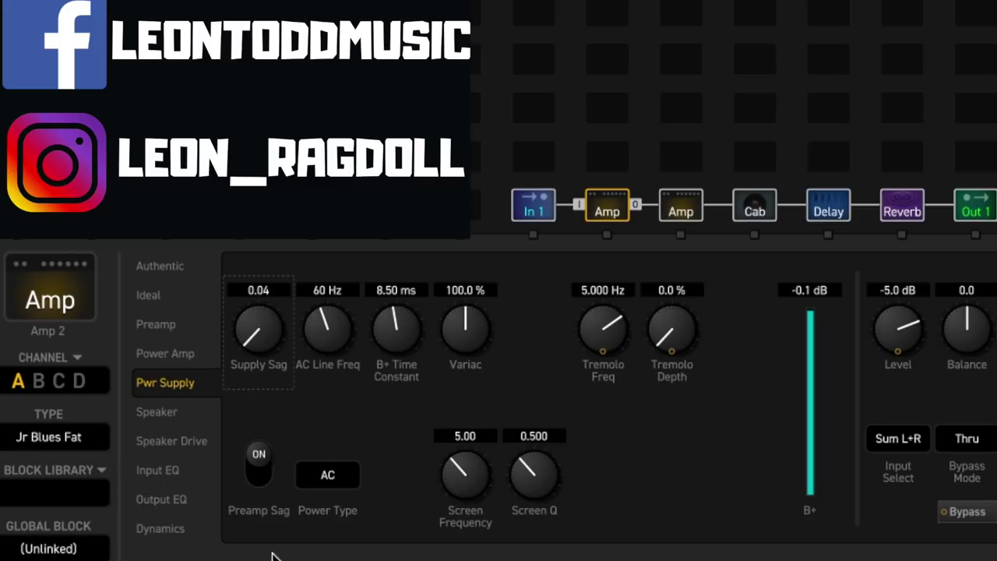
click(166, 268)
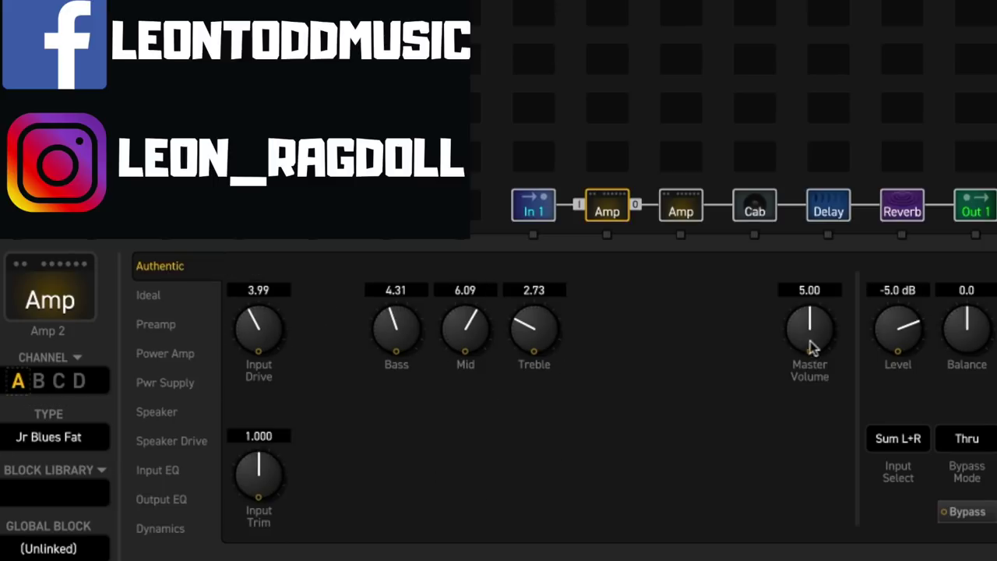
Step: Set the Jr Blues Fat Level to -11.8 dB and Treble to 4.25, bypass-comparing and leaving it engaged
drag(876, 327, 768, 312)
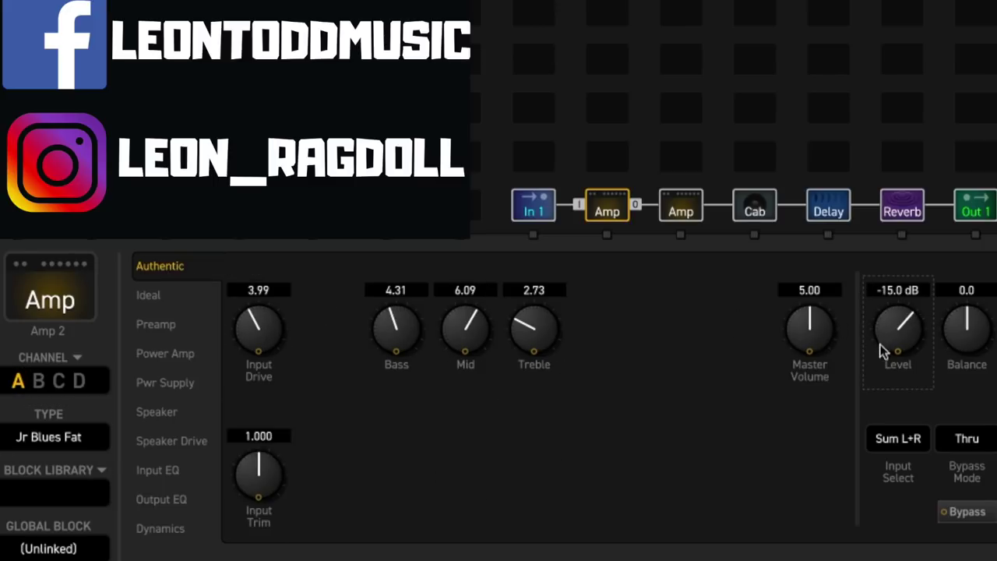
drag(880, 344, 766, 379)
key(b)
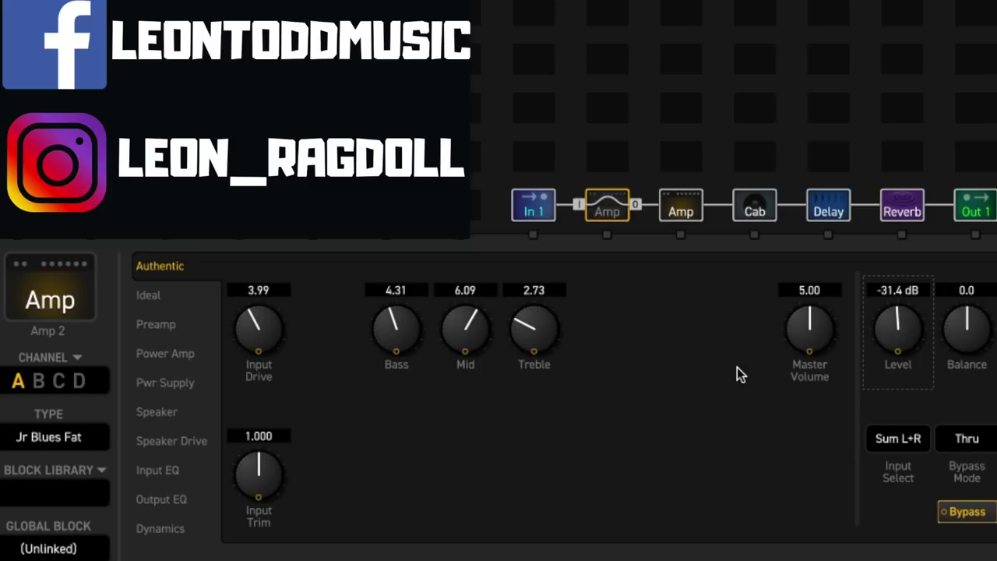
key(b)
drag(902, 328, 930, 263)
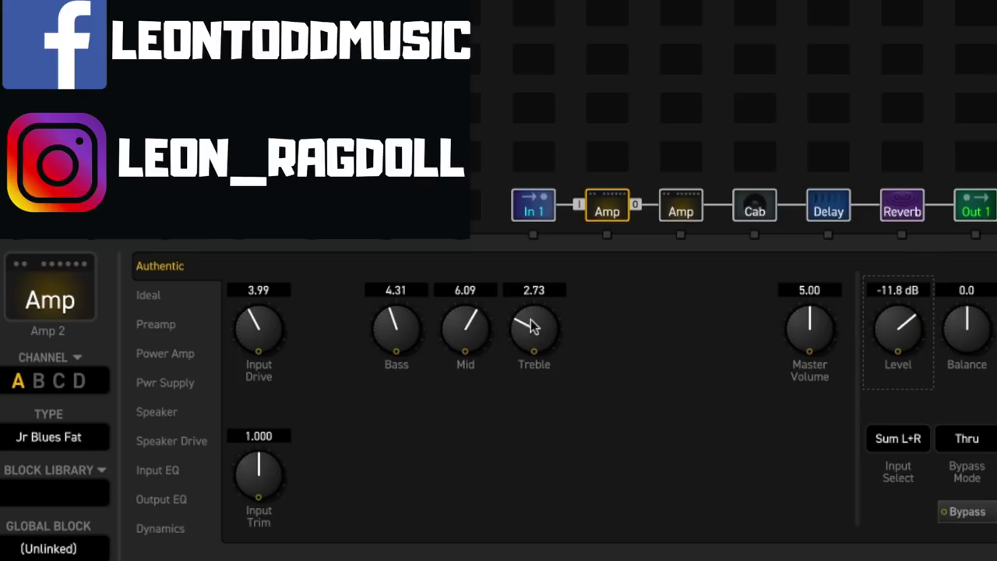
drag(530, 322, 572, 271)
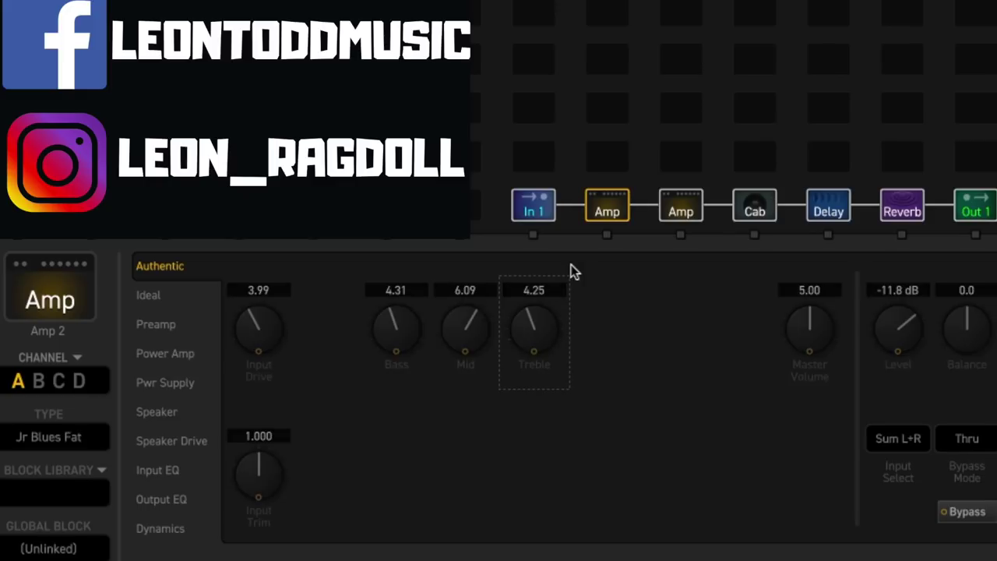
key(b)
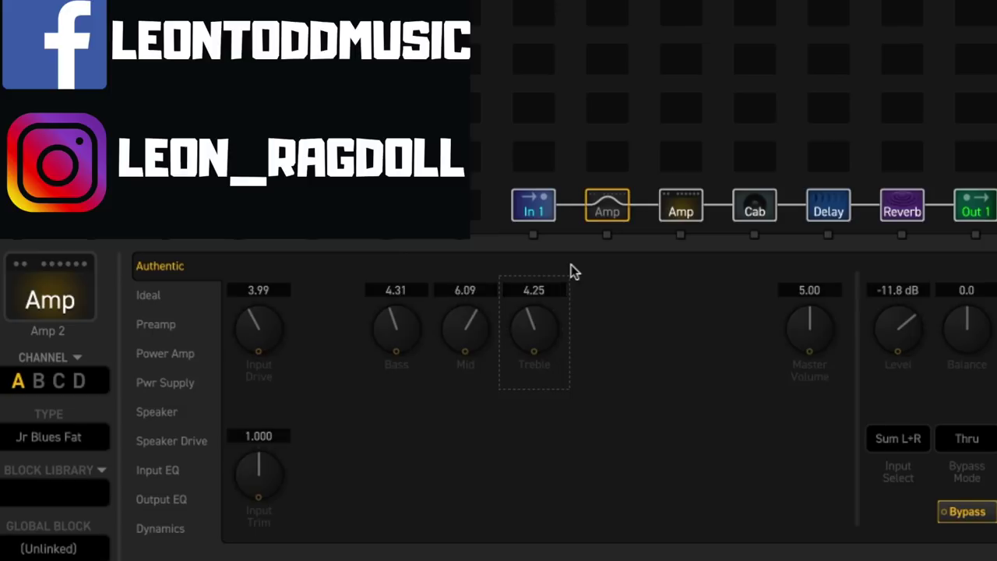
key(b)
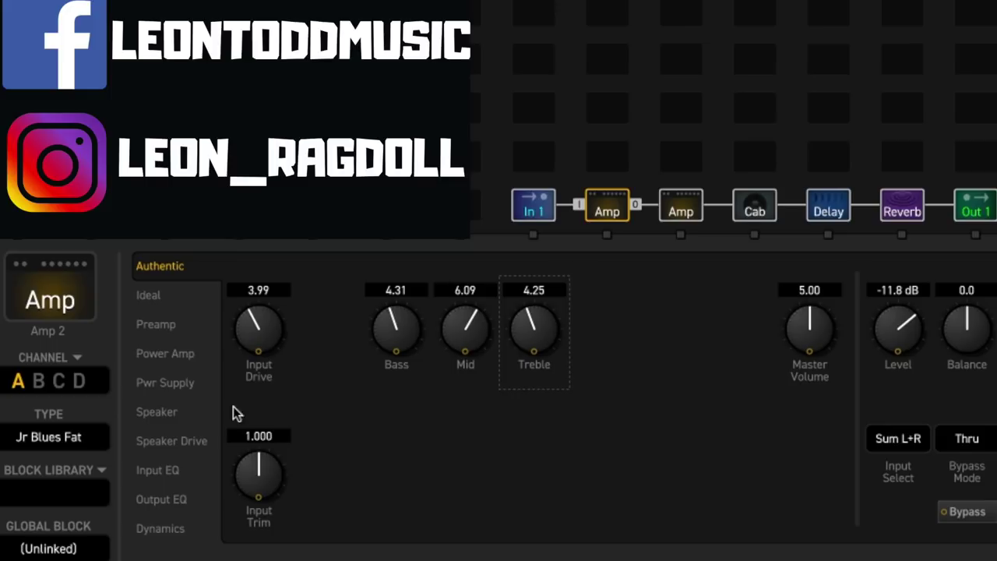
Step: Change Amp 2's model to ODS-100 HRM and check its power supply settings
click(65, 443)
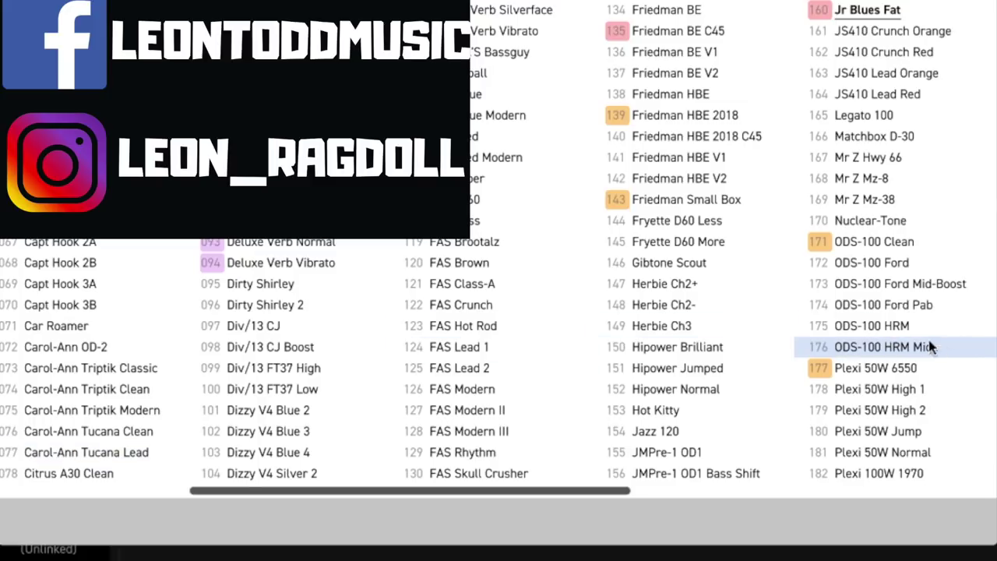
click(912, 326)
click(160, 382)
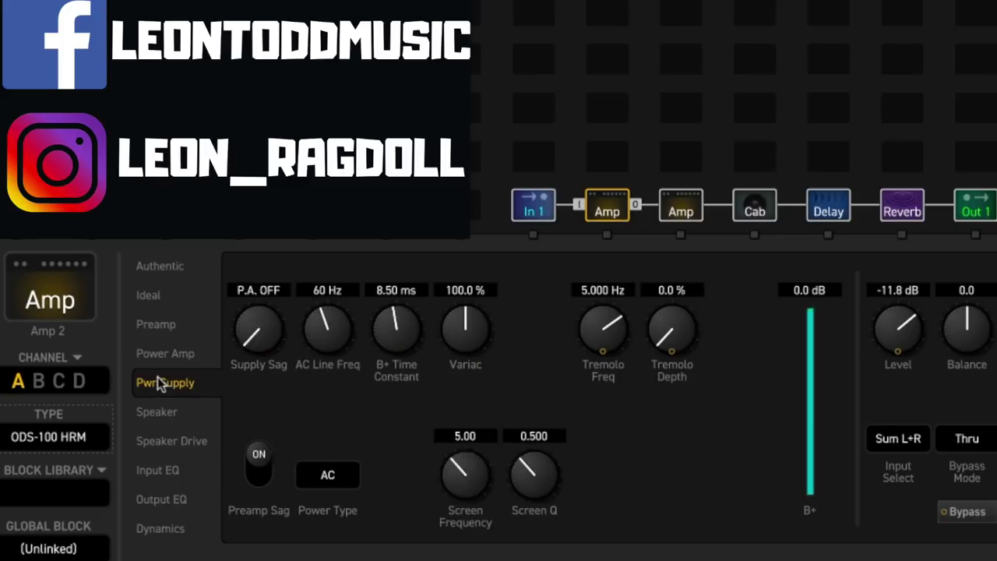
Step: Set Level to -10.4 dB, Treble 2.19, Overdrive 6.68 and Input Drive 6.00
click(175, 263)
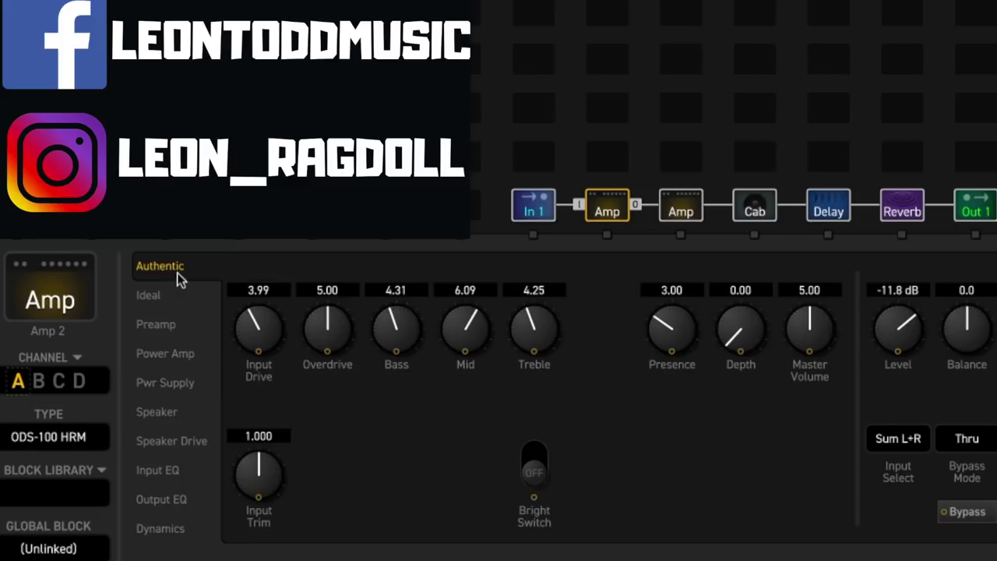
drag(904, 327, 903, 382)
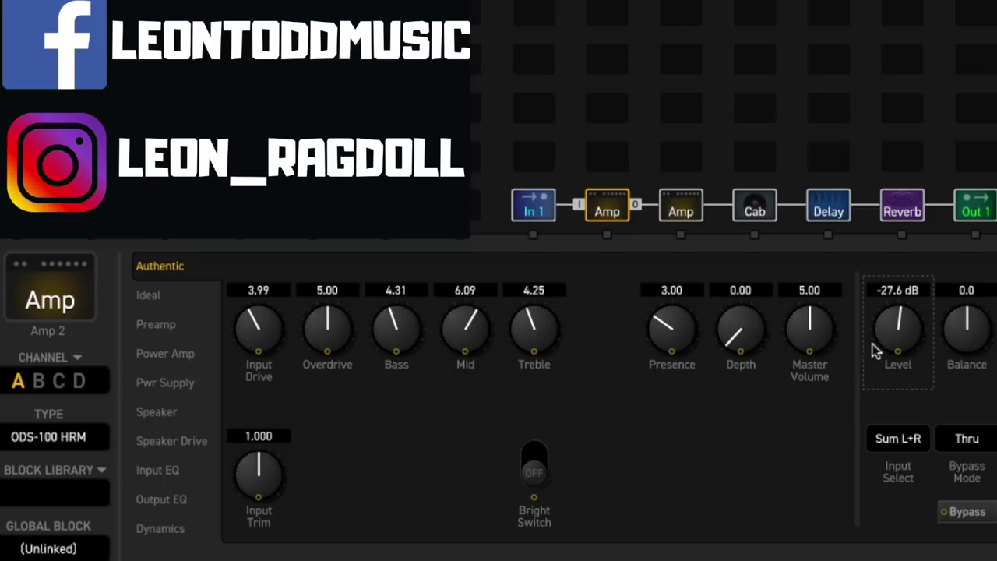
drag(904, 325, 913, 270)
drag(532, 327, 528, 412)
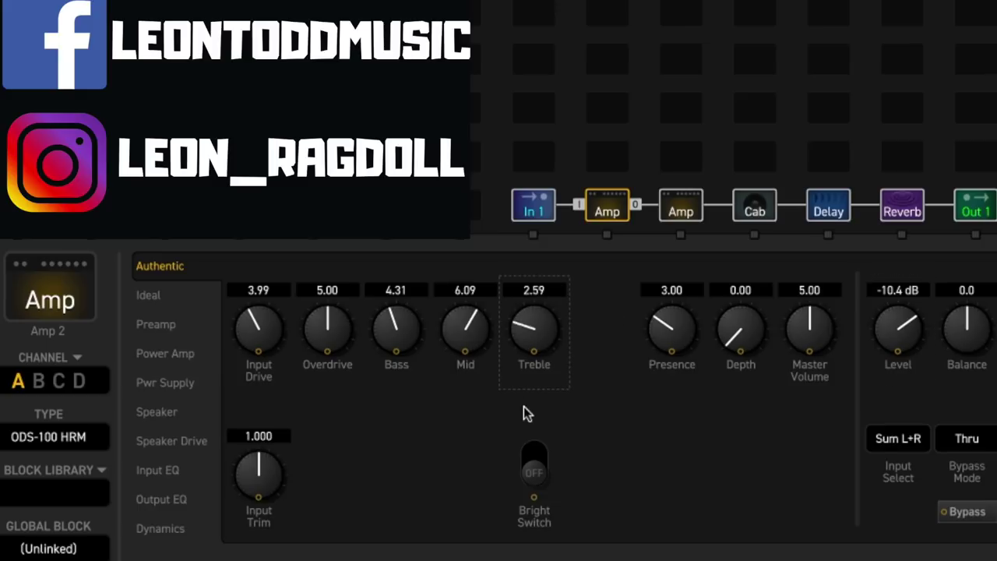
drag(329, 321, 346, 264)
drag(251, 327, 283, 244)
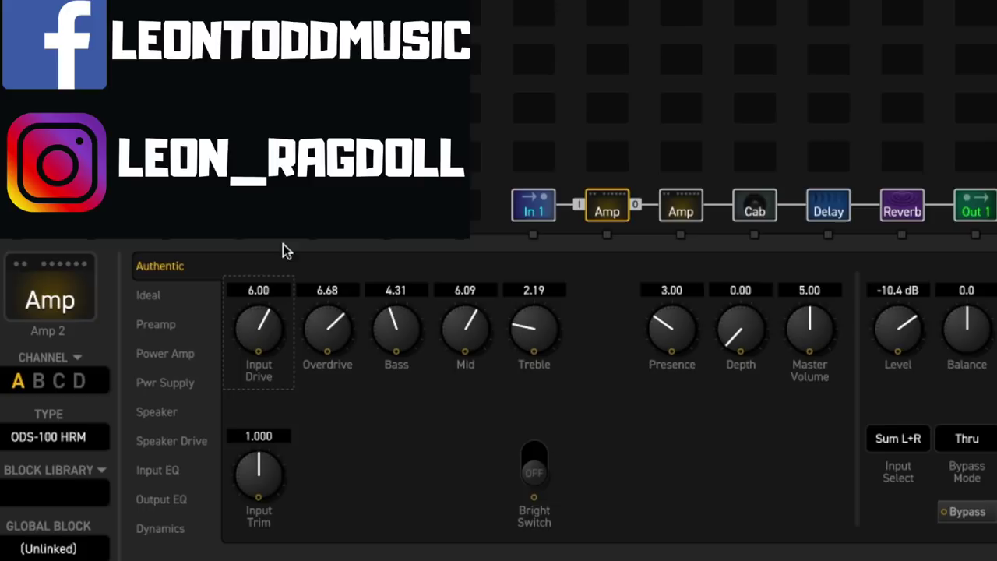
Step: Show Amp 2's Pwr Supply page, confirming Supply Sag reads P.A. OFF
click(197, 388)
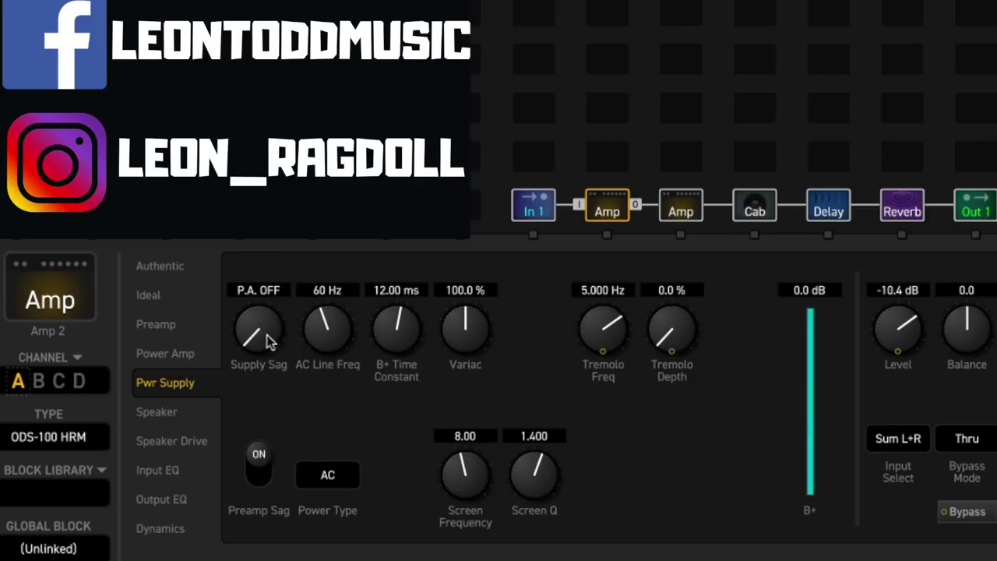